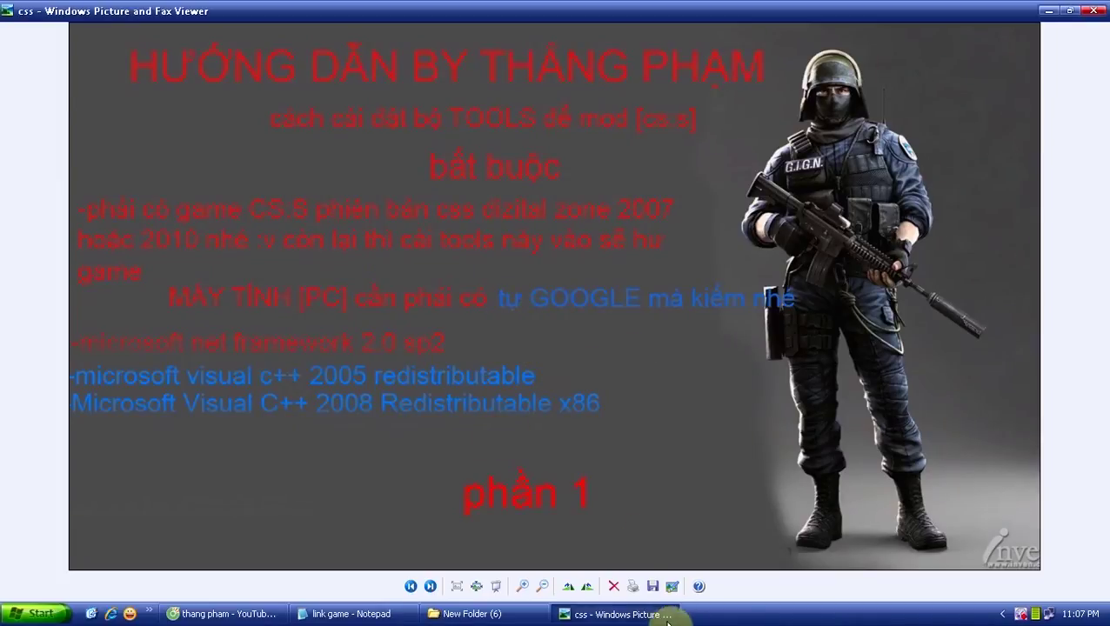
# - Bring up the link game note and copy the part 1 MediaFire link
pyautogui.click(622, 614)
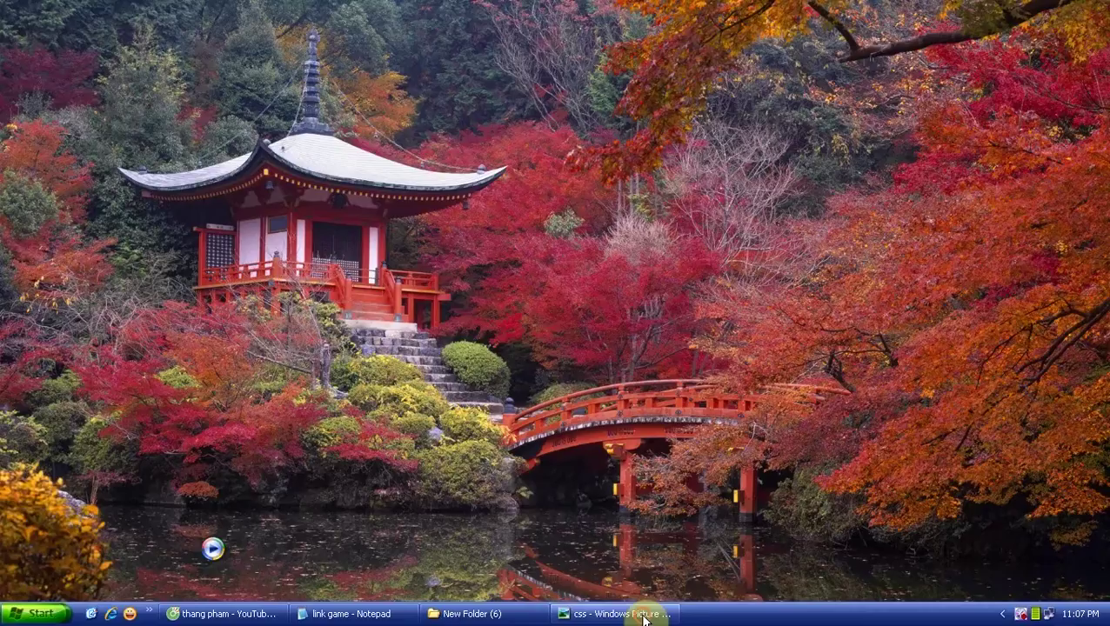
pyautogui.click(501, 614)
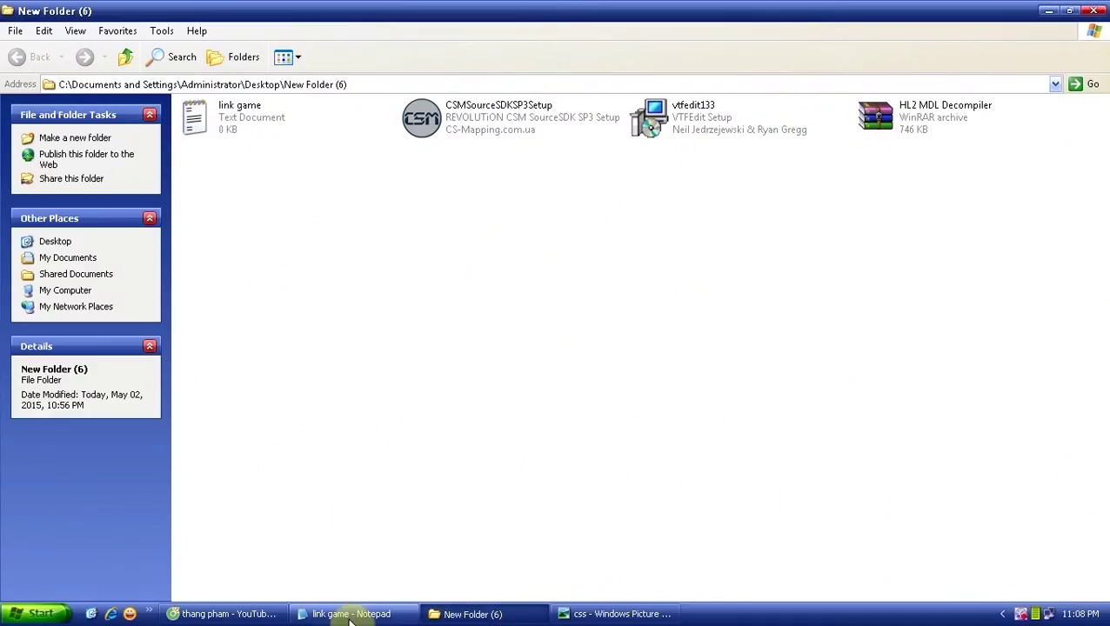
pyautogui.click(355, 614)
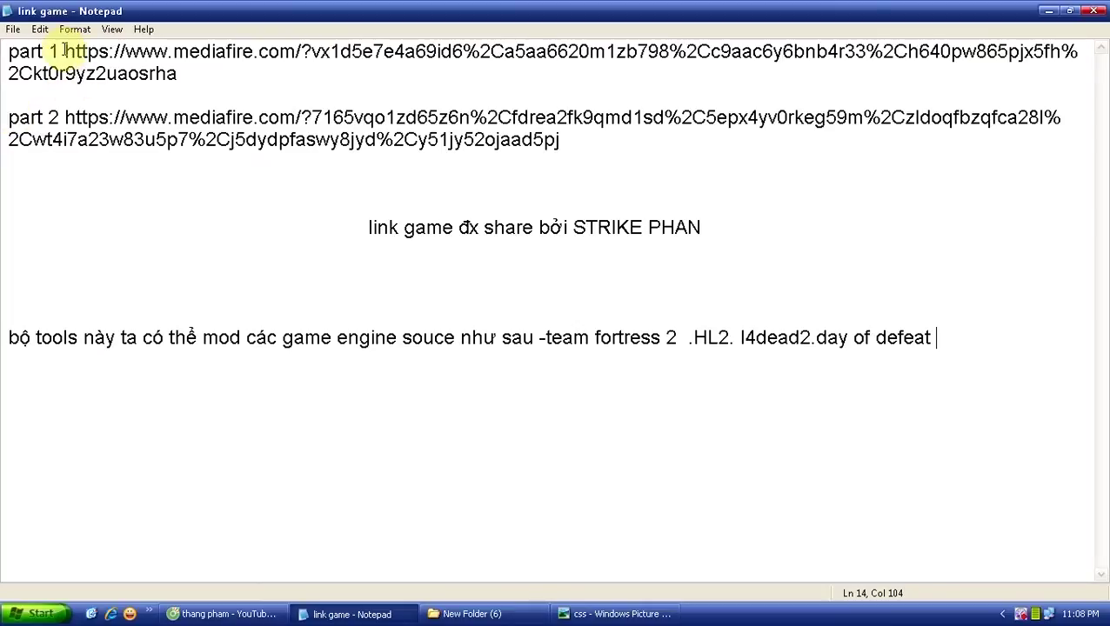
pyautogui.moveTo(64, 51); pyautogui.dragTo(302, 82)
pyautogui.rightClick(193, 57)
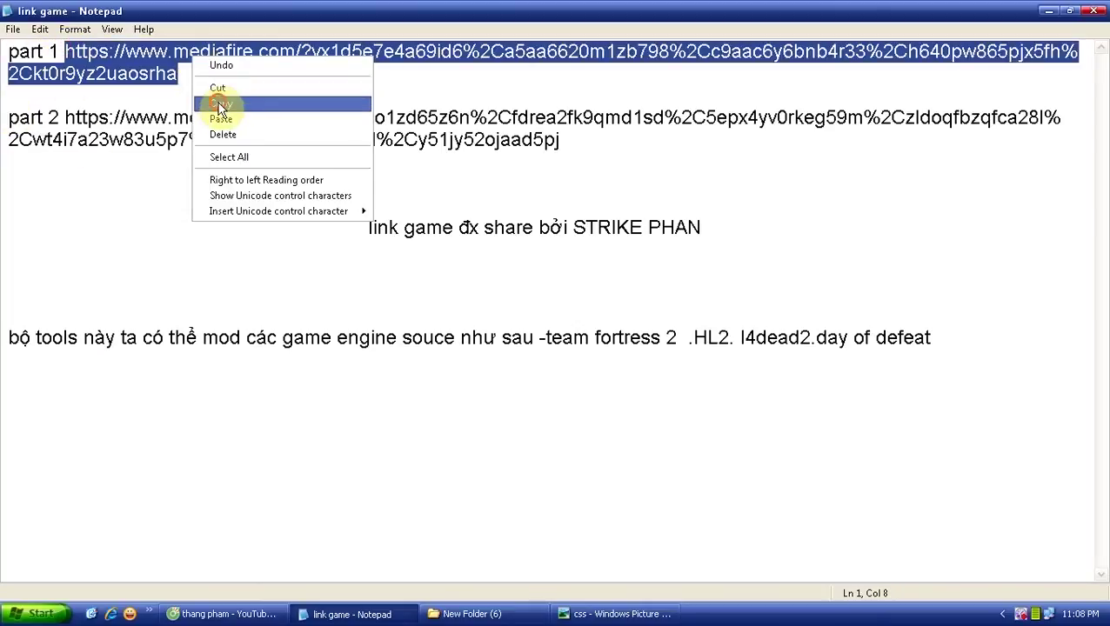
pyautogui.click(219, 105)
# - View the MediaFire shared folders holding the 1START and 2FINISH archive parts in the Cốc Cốc browser
pyautogui.click(222, 615)
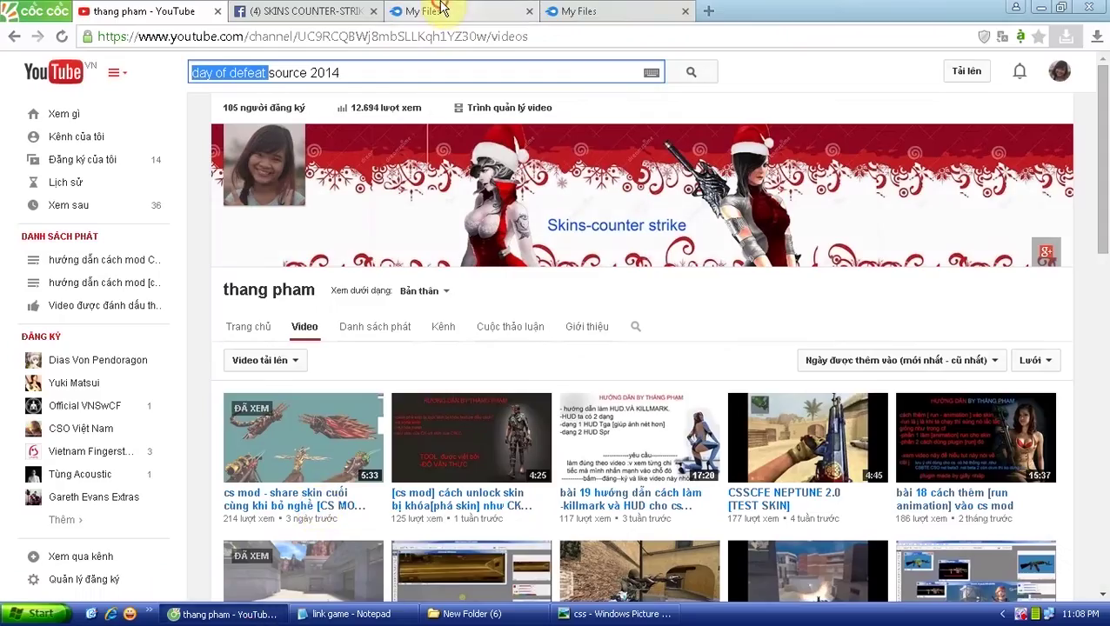
pyautogui.hotkey('ctrl', 'Tab')
pyautogui.hotkey('ctrl', 'Tab')
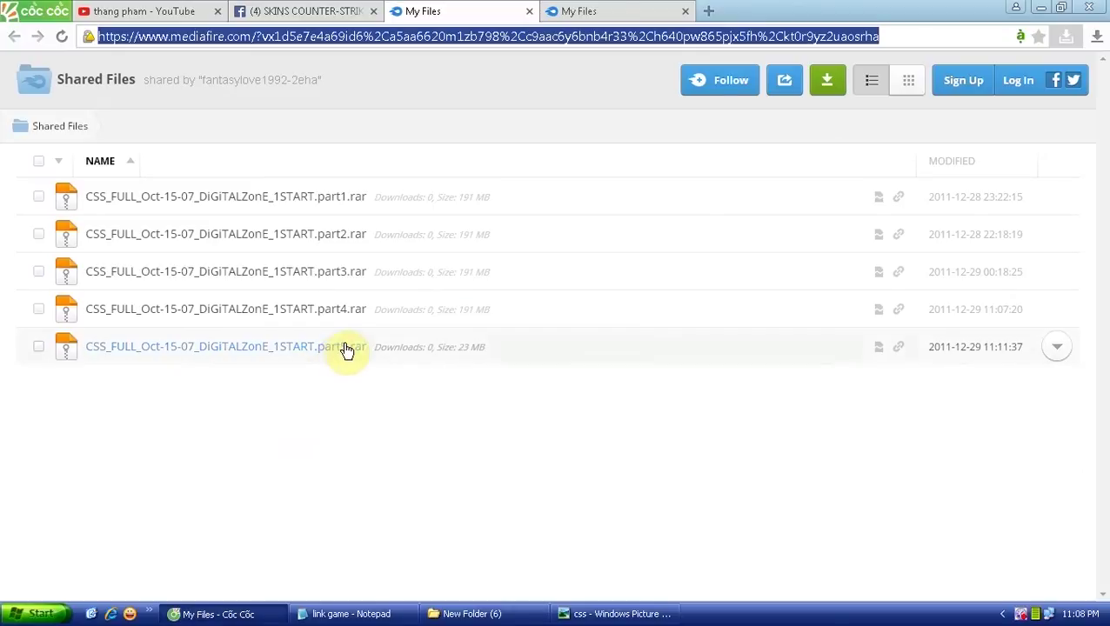
pyautogui.click(595, 10)
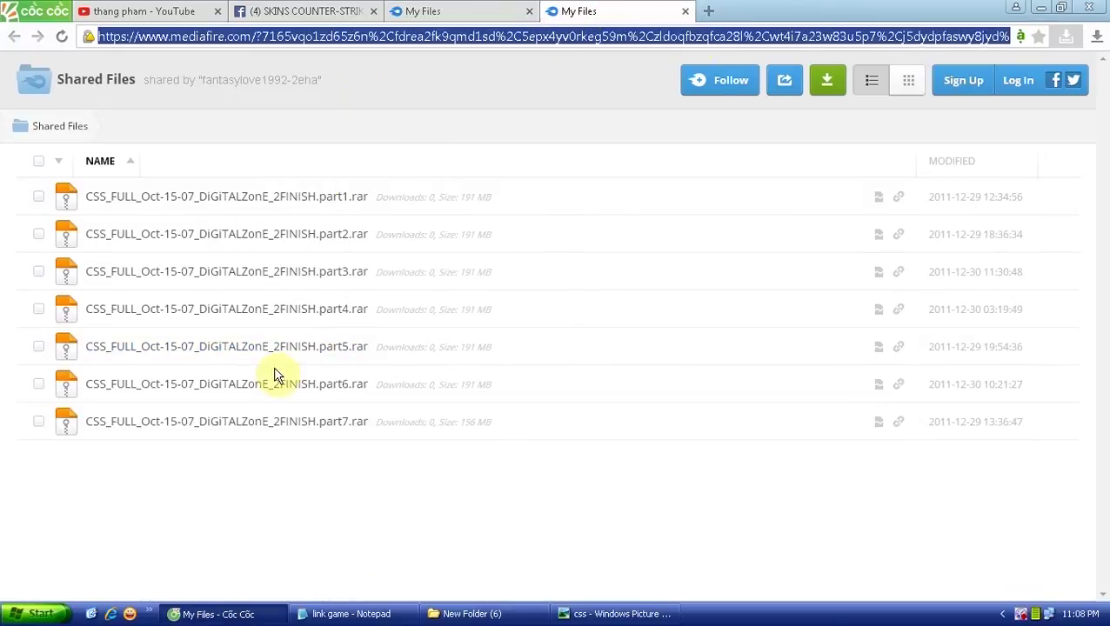
# - Copy the download password from the Facebook chat and paste it on a new line at the end of the link game note
pyautogui.click(311, 11)
pyautogui.moveTo(907, 470); pyautogui.dragTo(833, 530)
pyautogui.click(871, 526)
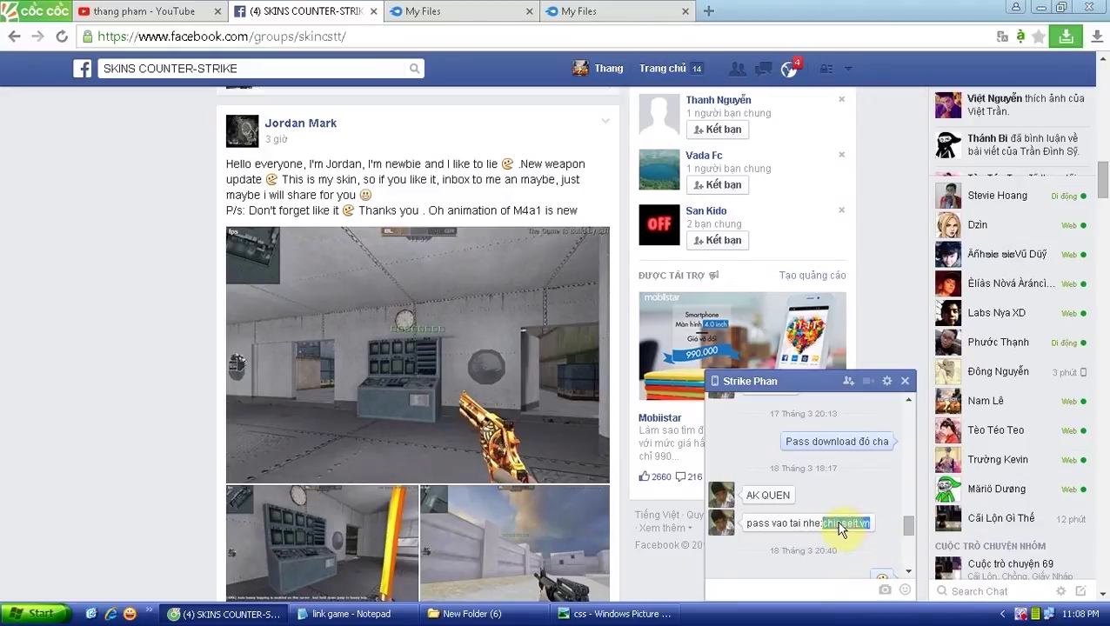
pyautogui.rightClick(841, 528)
pyautogui.click(885, 420)
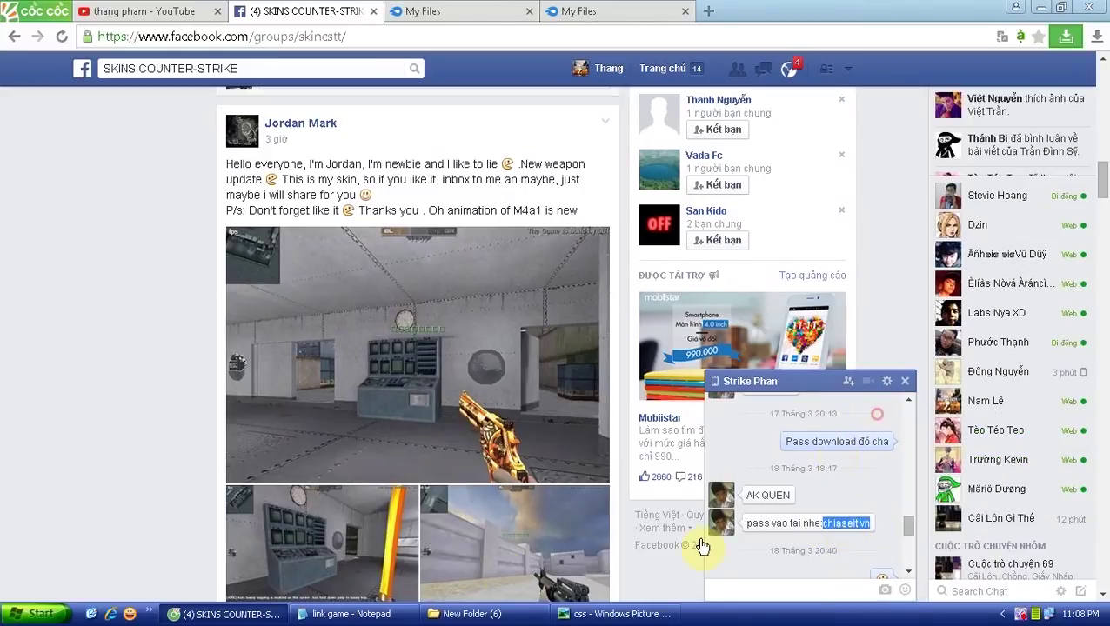
pyautogui.click(362, 616)
pyautogui.click(961, 342)
pyautogui.press('Return')
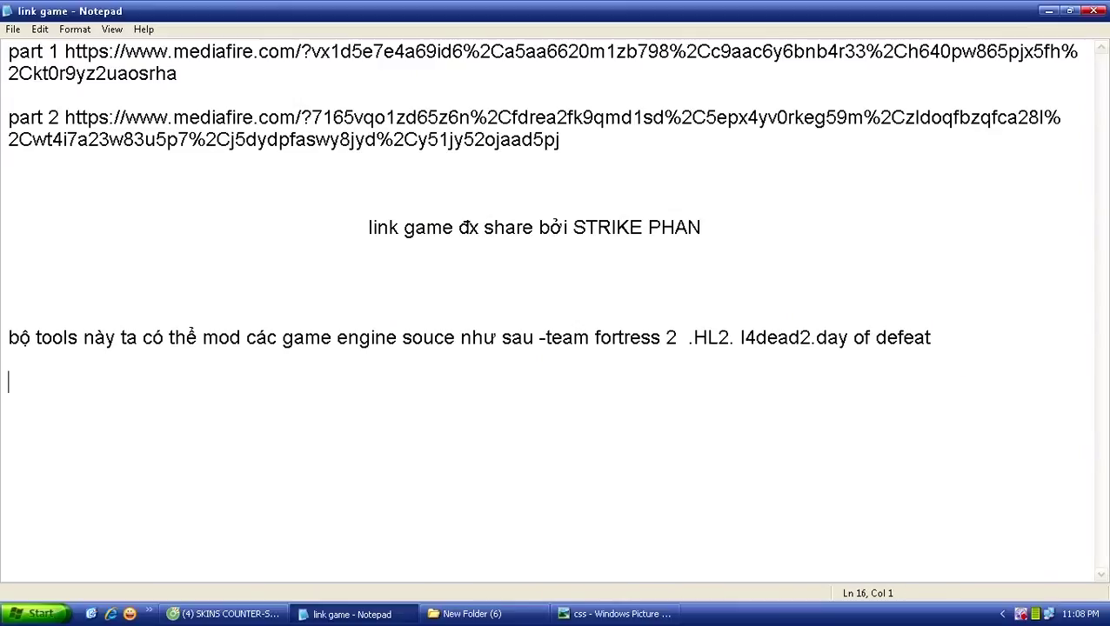
pyautogui.hotkey('ctrl', 'v')
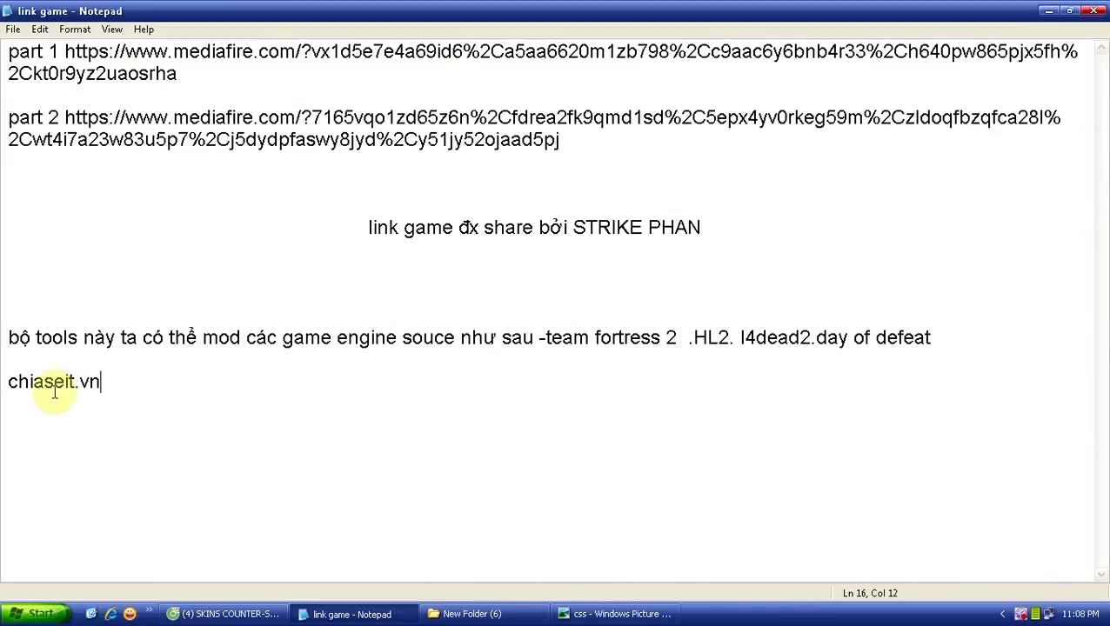
# - Clear the desktop, open the ssss folder on drive D, and select the CSS_FULL_Oct-15-07_DiGiTALZonE 1START application
pyautogui.click(407, 614)
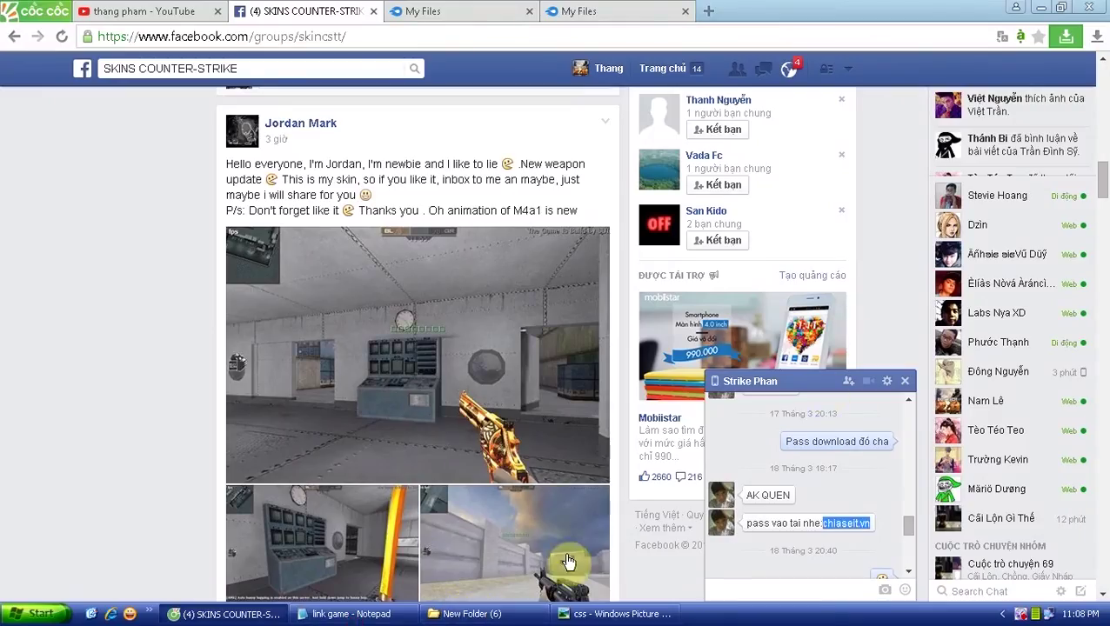
pyautogui.click(1041, 9)
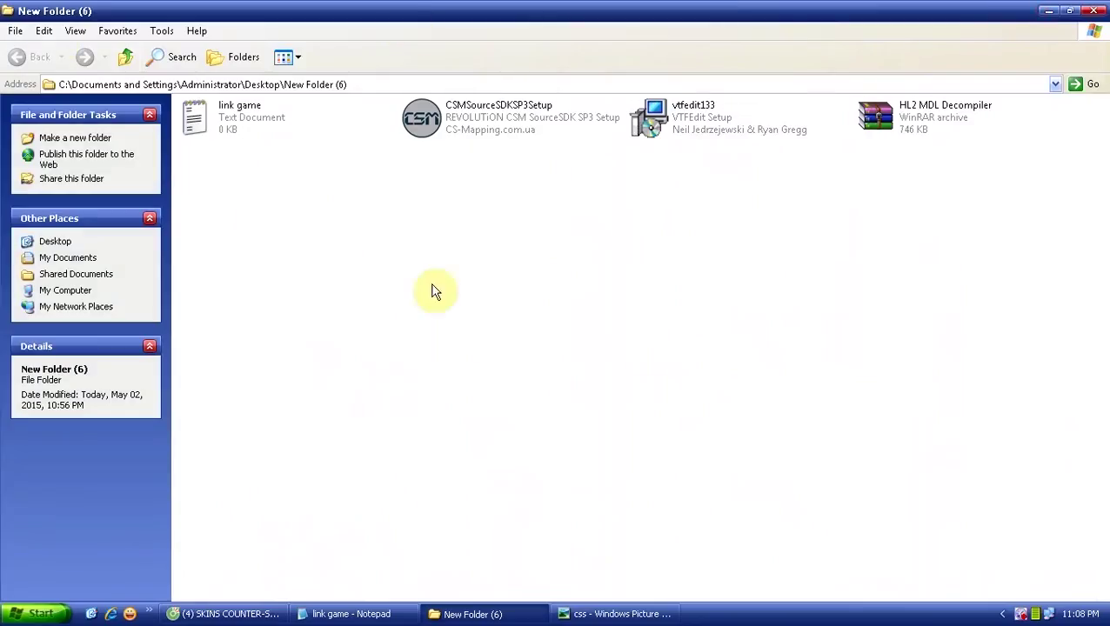
pyautogui.press('super+d')
pyautogui.doubleClick(35, 82)
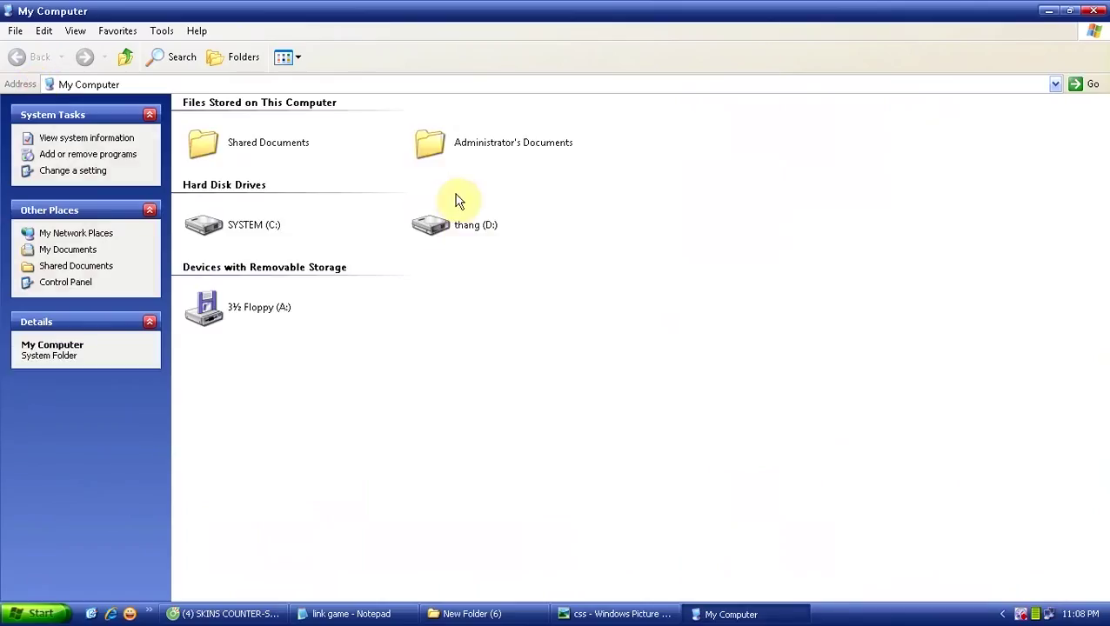
pyautogui.doubleClick(465, 222)
pyautogui.doubleClick(213, 364)
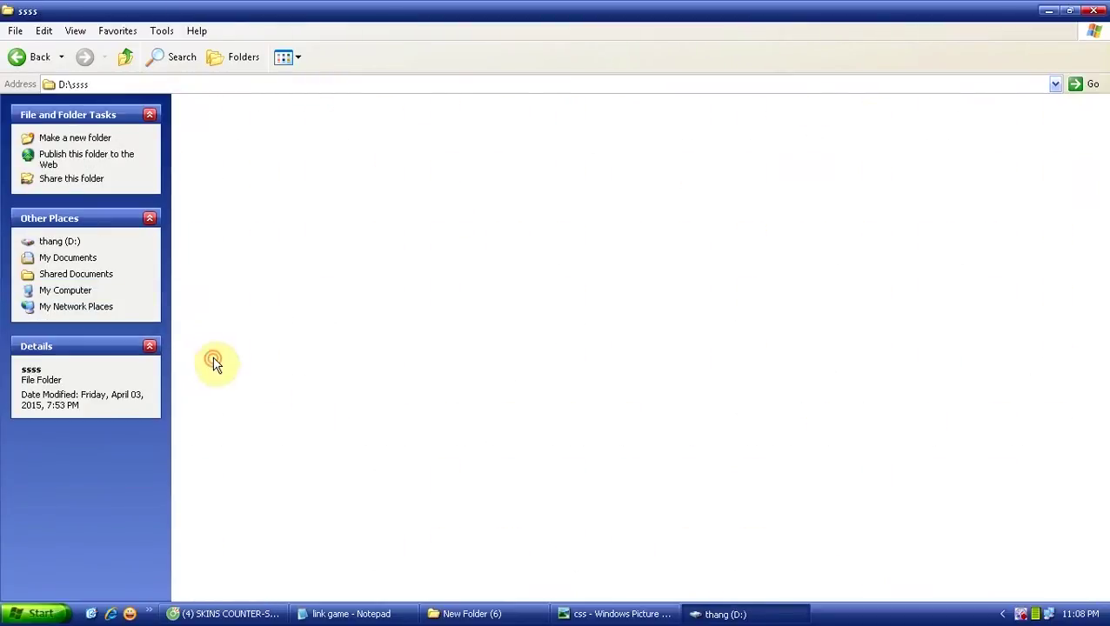
pyautogui.click(307, 213)
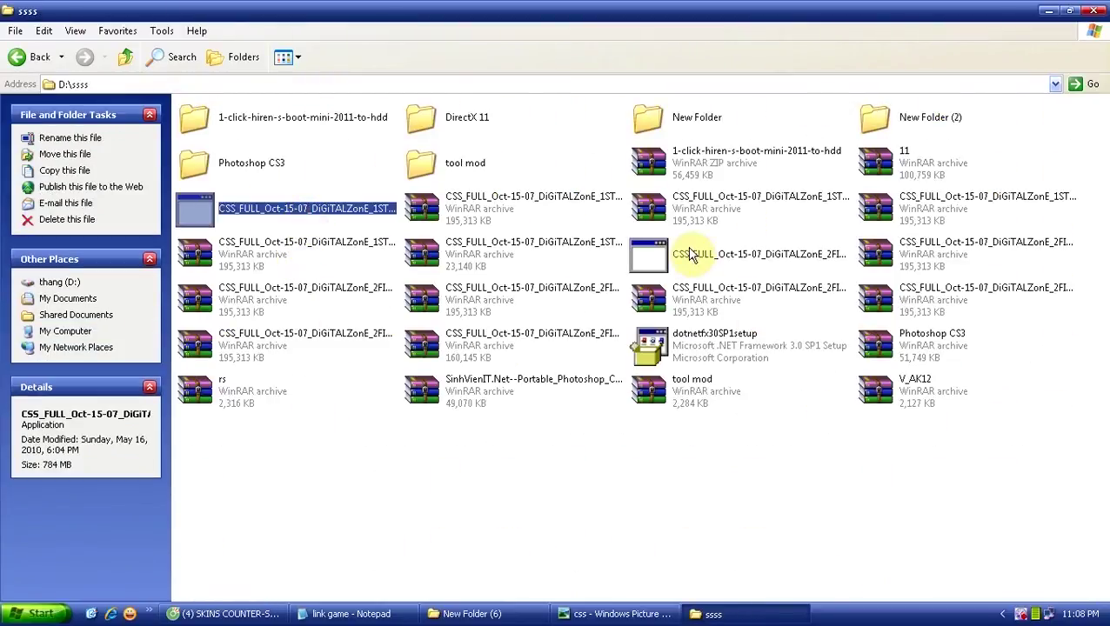
# - Review the css requirements picture and close it
pyautogui.click(736, 615)
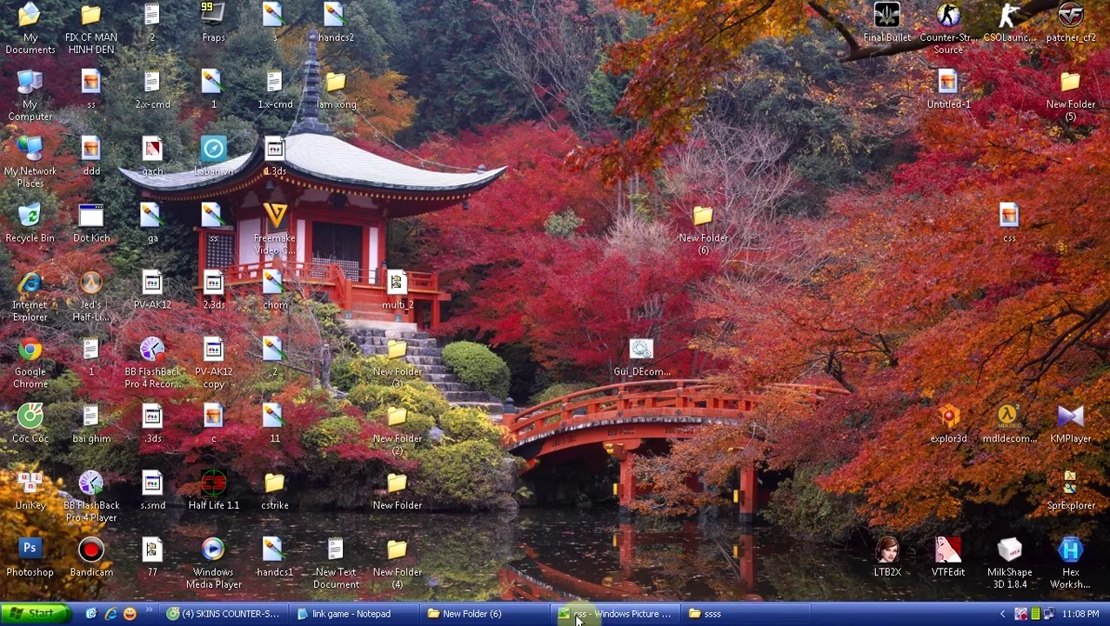
pyautogui.click(607, 615)
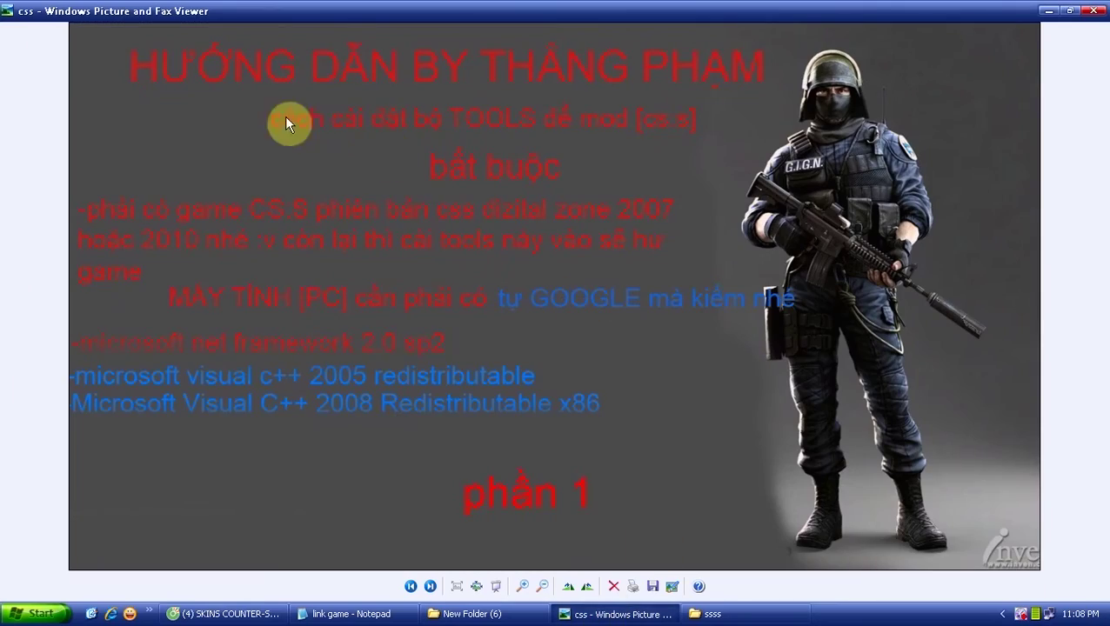
pyautogui.click(1093, 10)
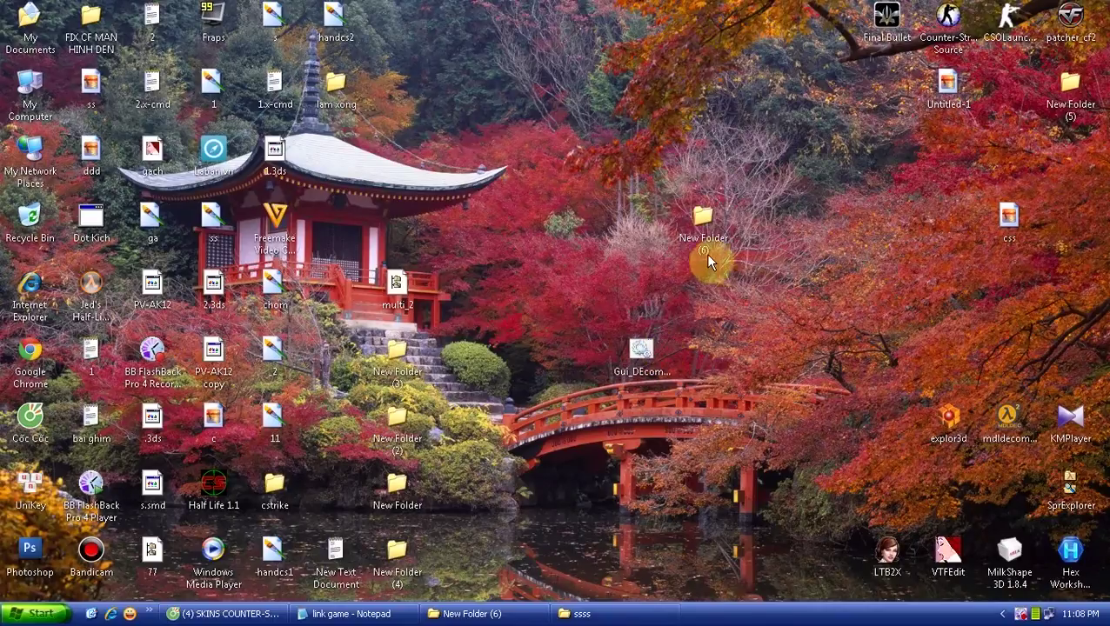
# - Launch CSMSourceSDKSP3Setup from New Folder (6) on the desktop and accept its license agreement
pyautogui.doubleClick(706, 228)
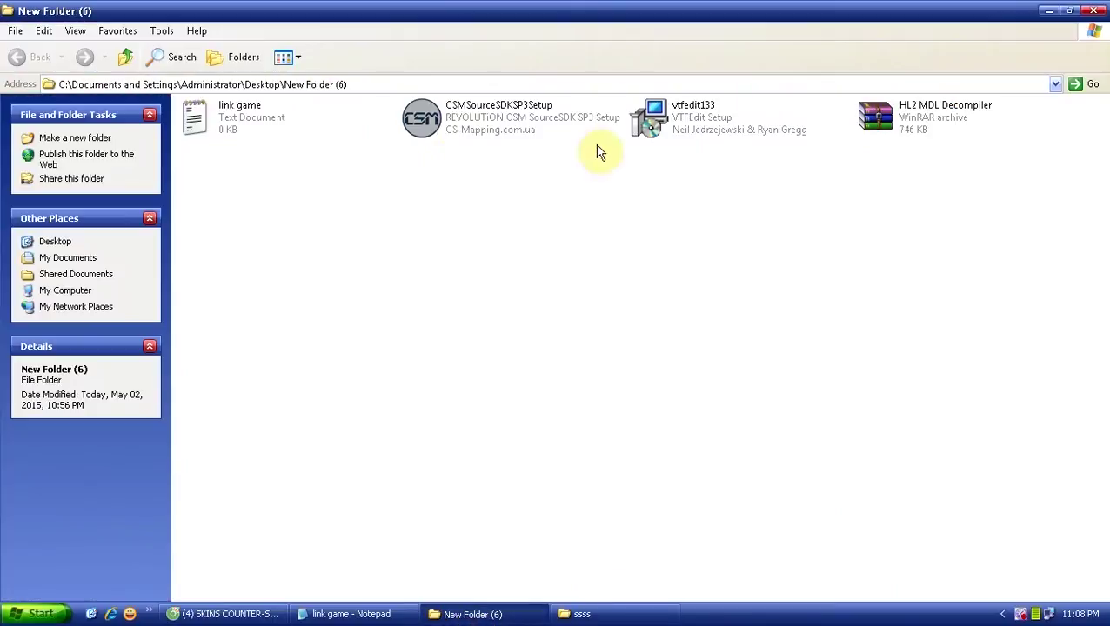
pyautogui.doubleClick(465, 121)
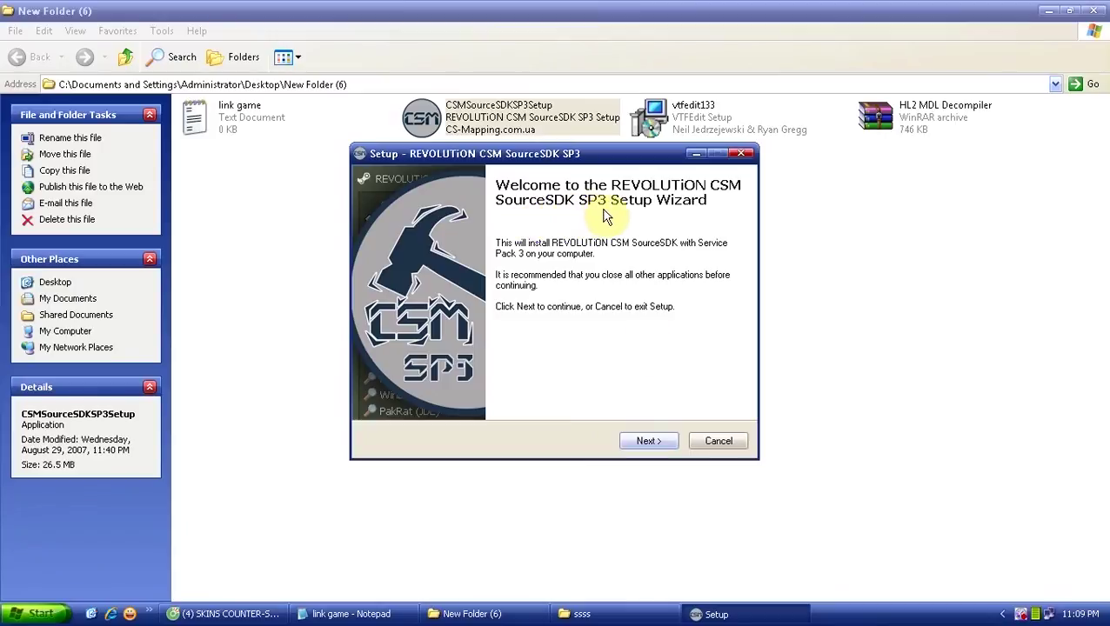
pyautogui.click(648, 444)
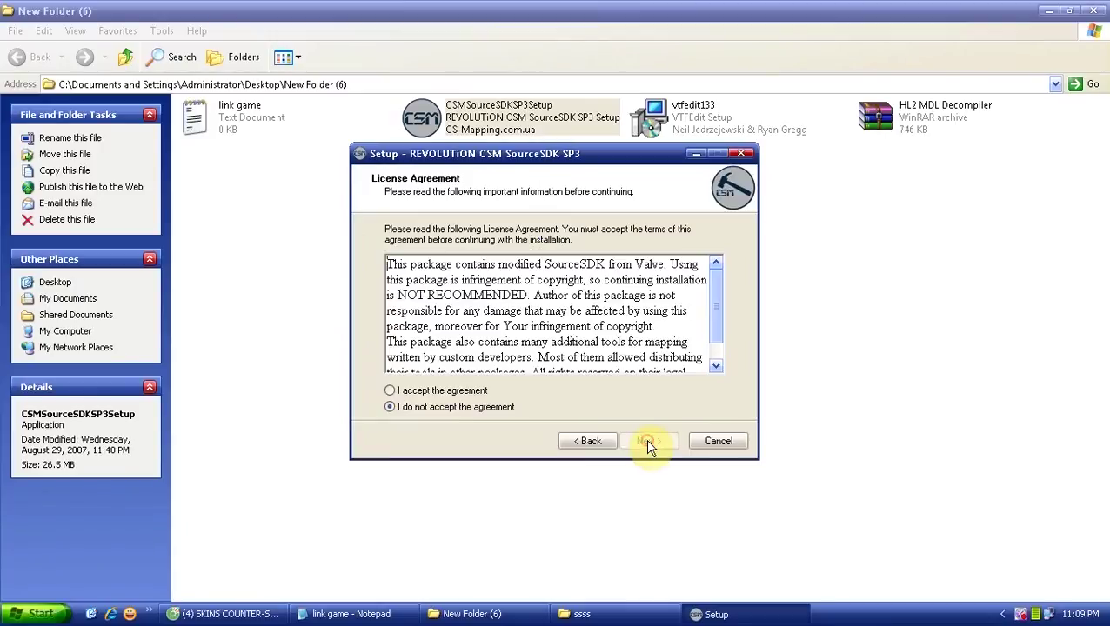
pyautogui.click(423, 392)
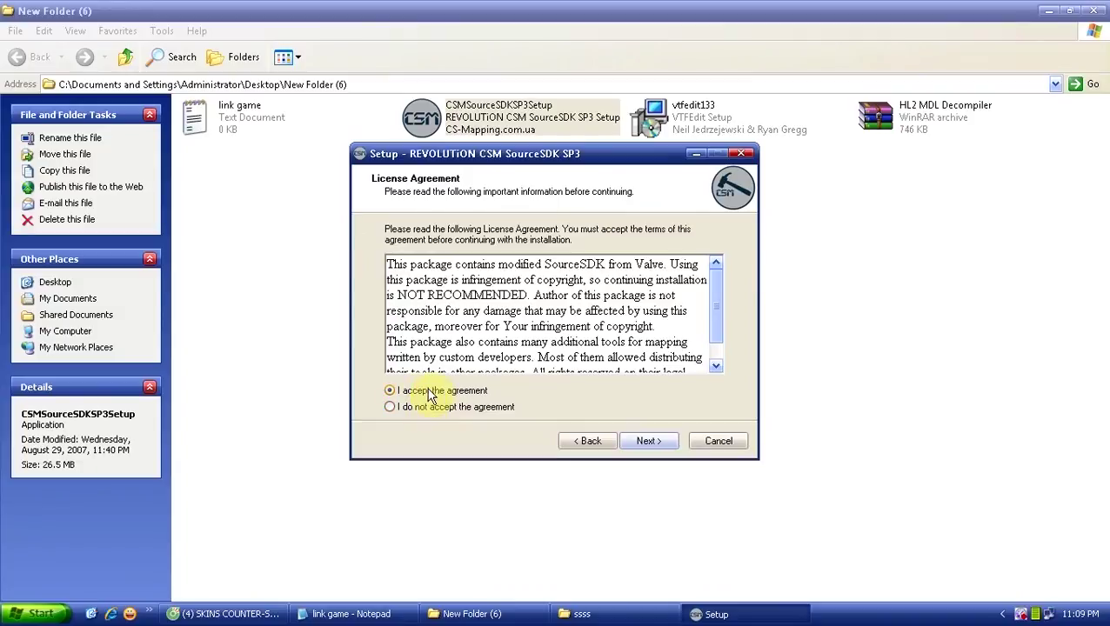
pyautogui.click(648, 442)
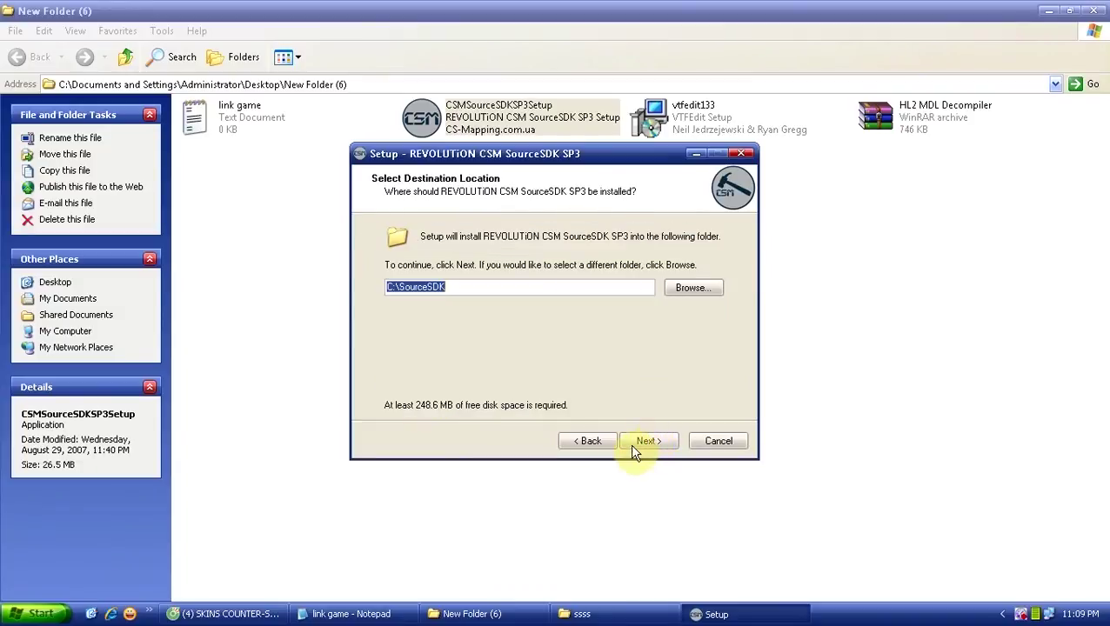
# - Set the installation destination to D:\Counter-Strike Source dz and agree to overwrite the existing SourceSDK files
pyautogui.click(689, 287)
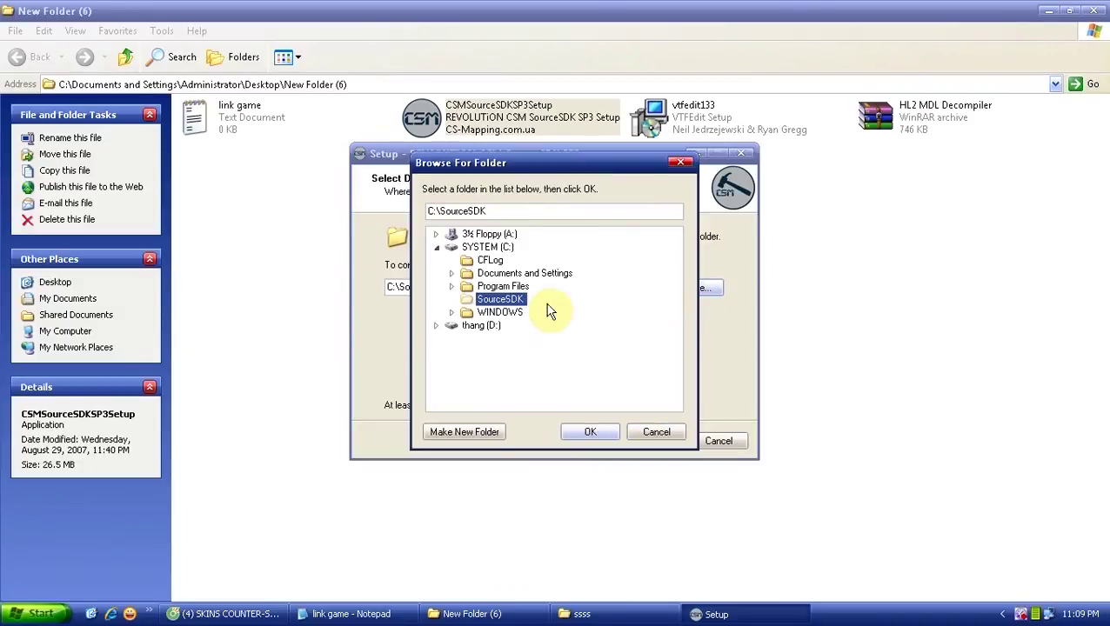
pyautogui.doubleClick(484, 327)
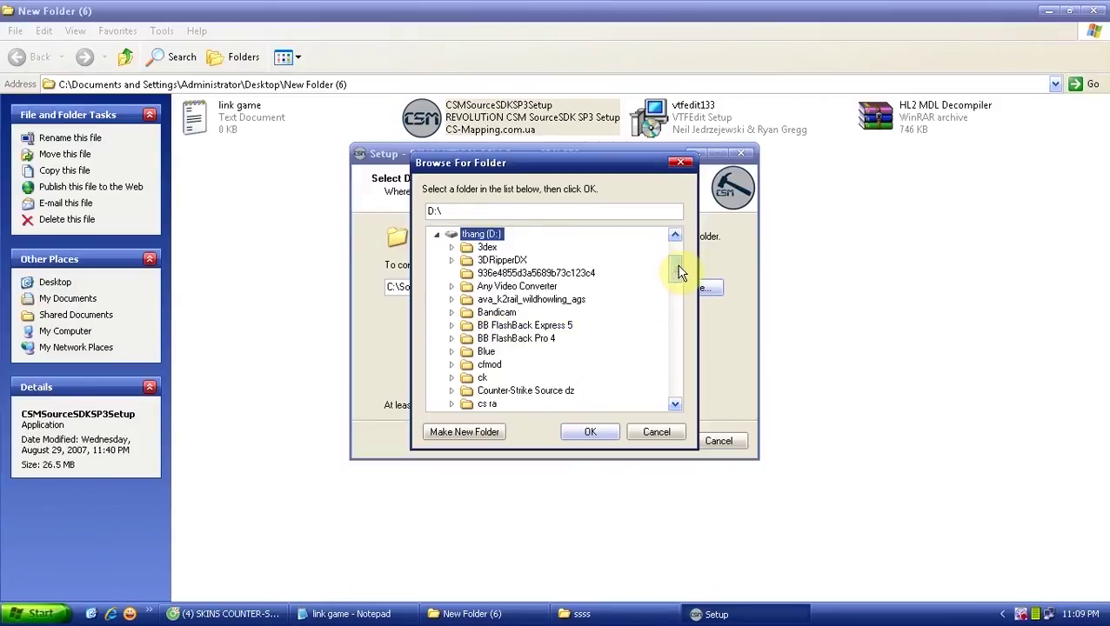
pyautogui.doubleClick(549, 391)
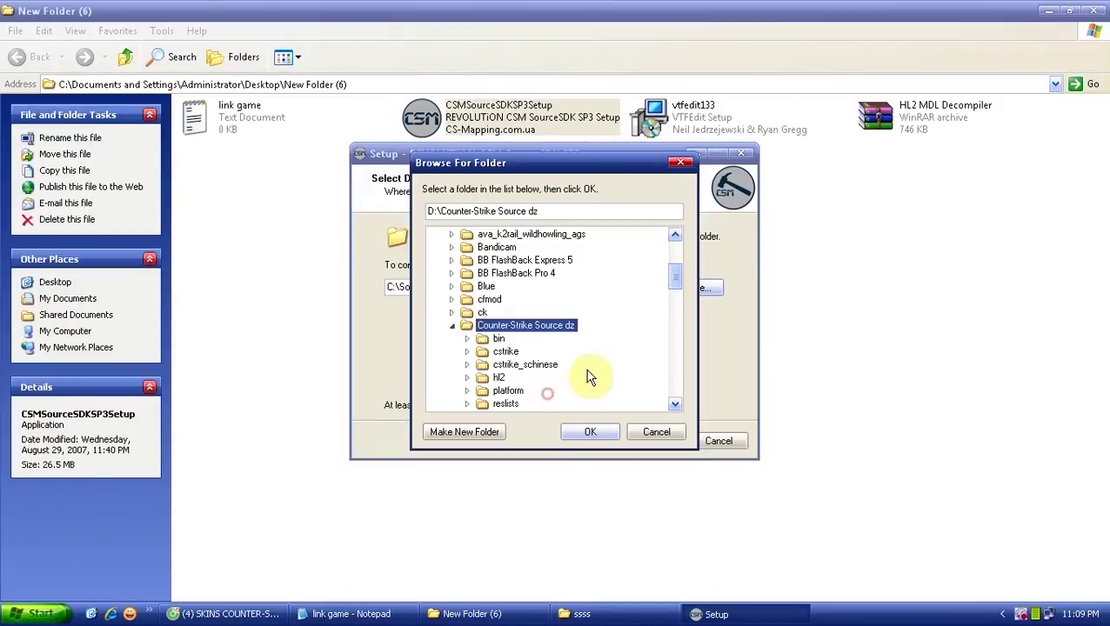
pyautogui.click(590, 437)
pyautogui.click(646, 442)
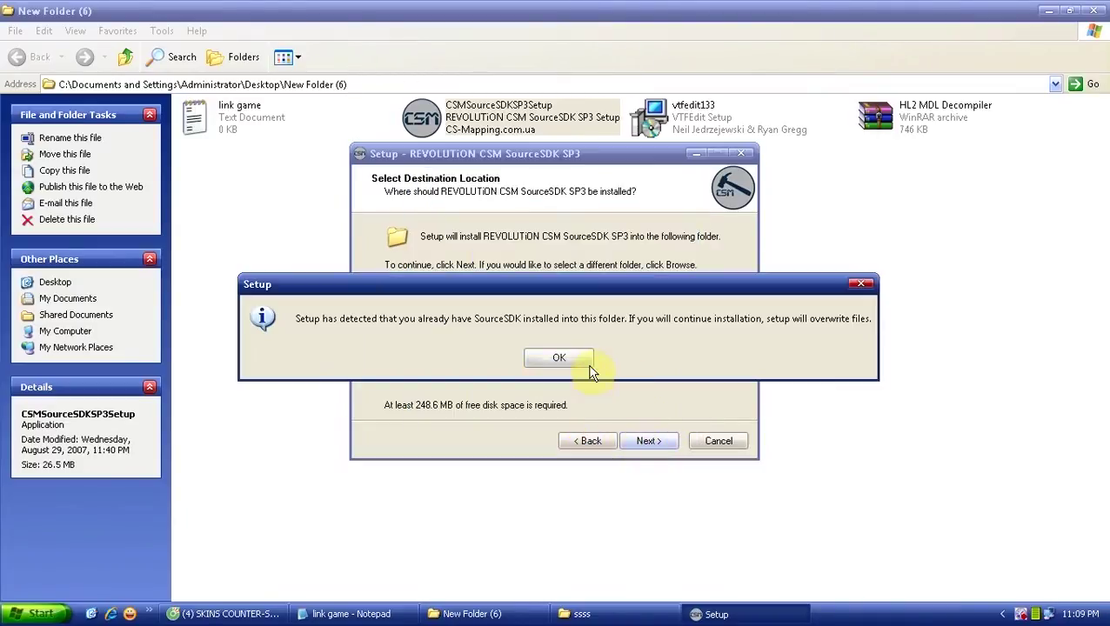
pyautogui.click(586, 362)
# - Keep the CSM SourceSDK start menu folder and desktop icon option, and start the installation
pyautogui.click(660, 441)
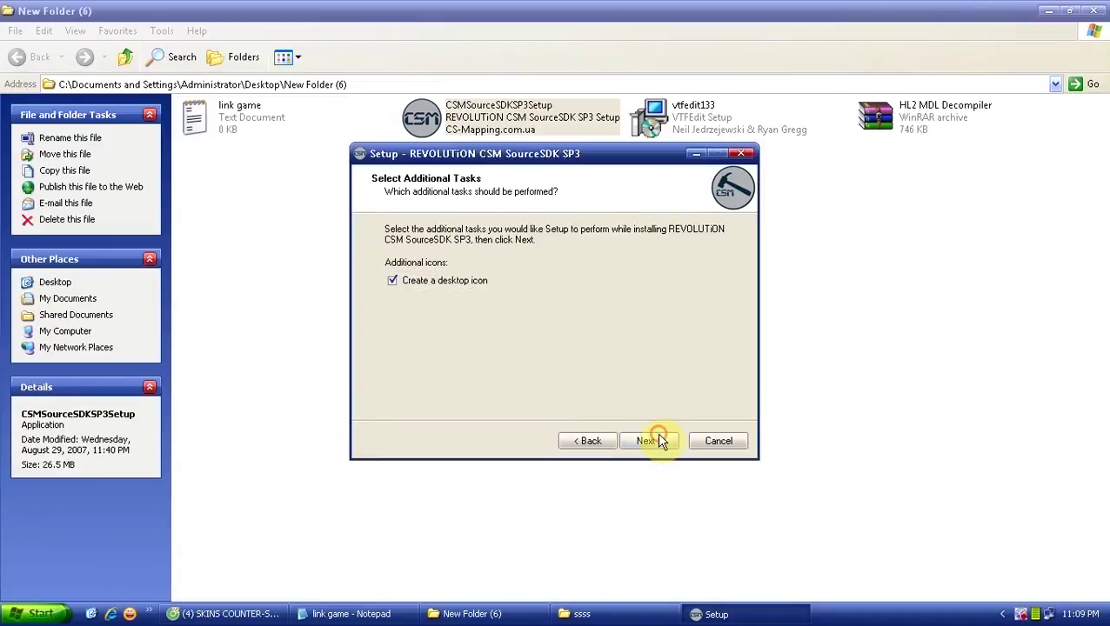
pyautogui.click(658, 442)
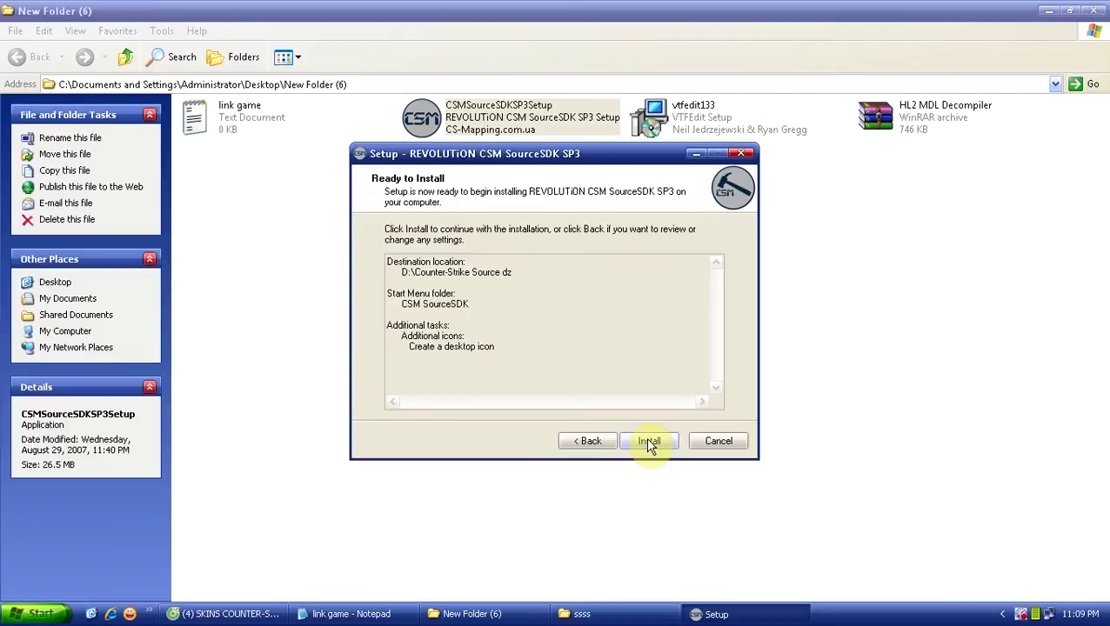
pyautogui.click(645, 436)
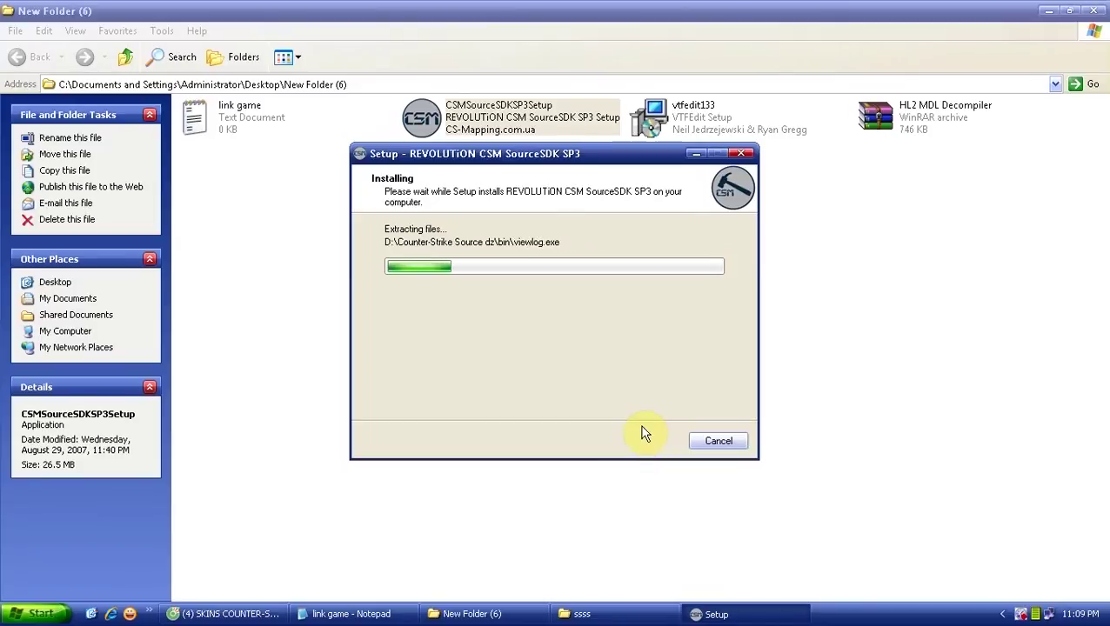
pyautogui.click(224, 614)
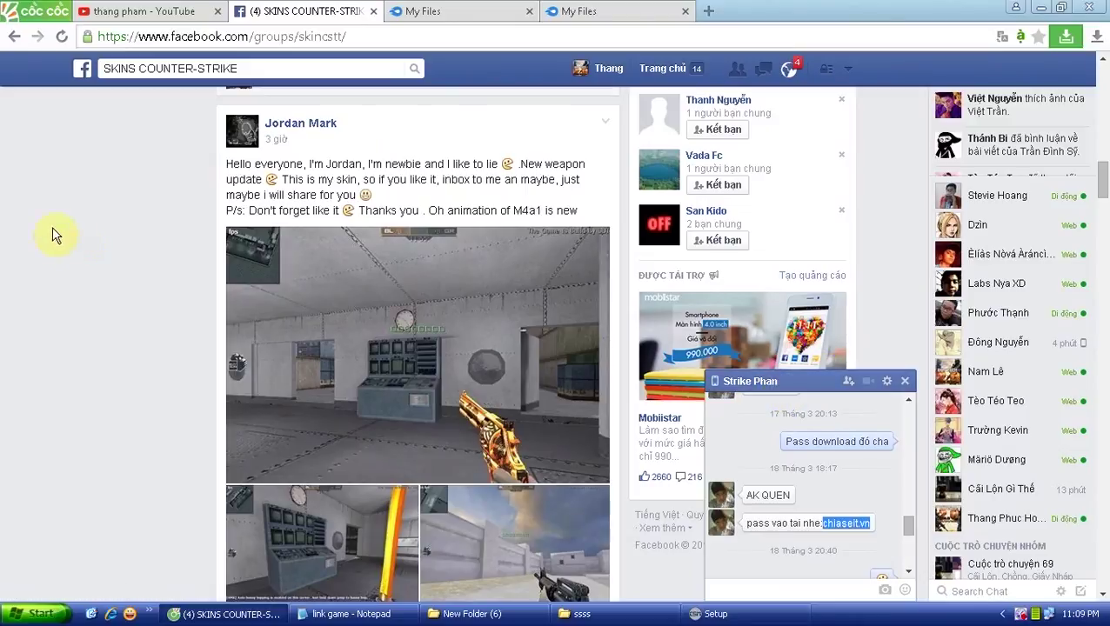
pyautogui.click(75, 256)
pyautogui.scroll(5, 183, 282)
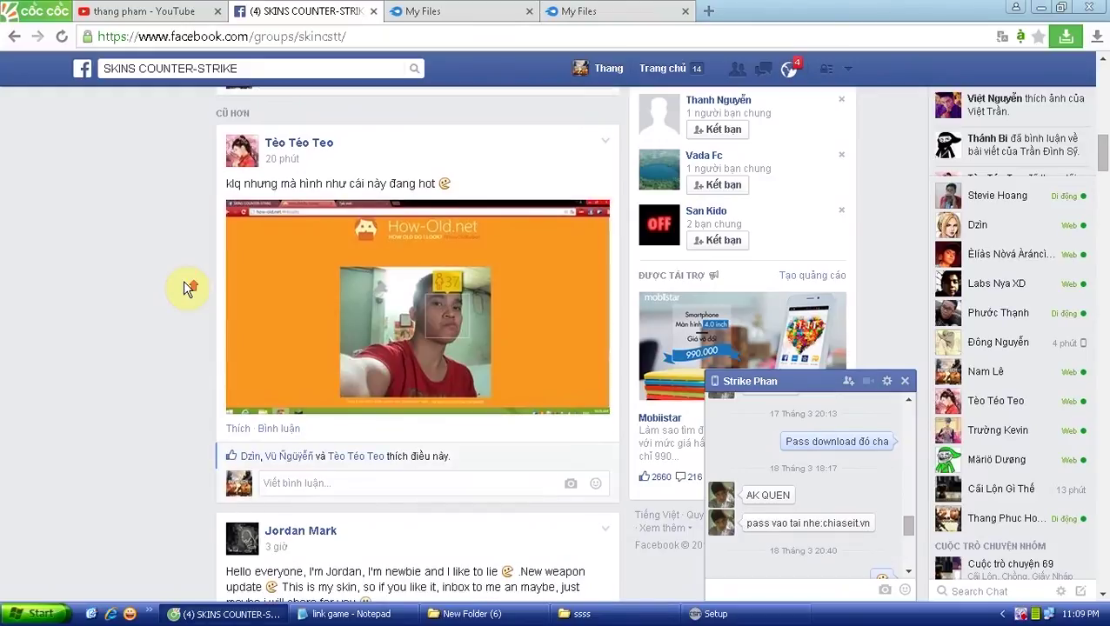
pyautogui.scroll(4, 183, 280)
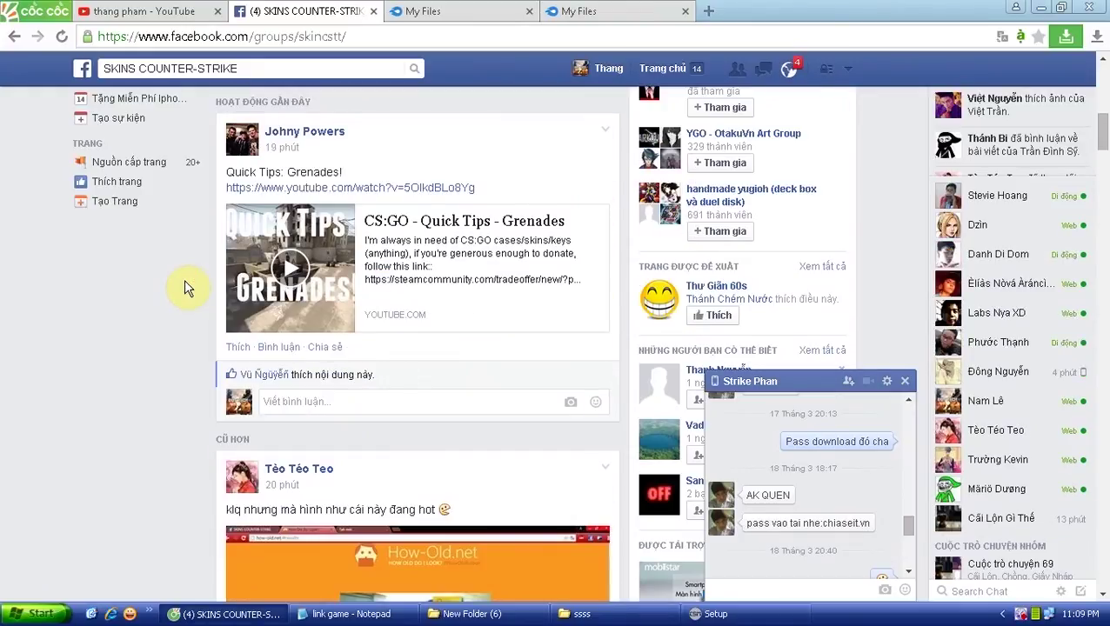
pyautogui.scroll(5, 183, 279)
pyautogui.scroll(-17, 183, 280)
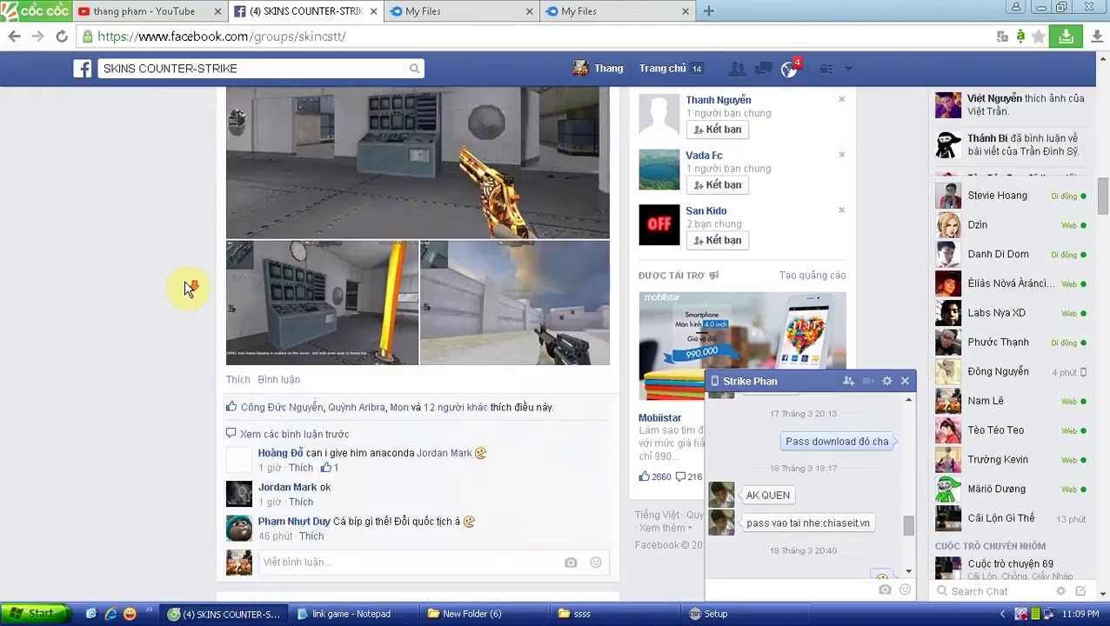
pyautogui.scroll(-10, 185, 287)
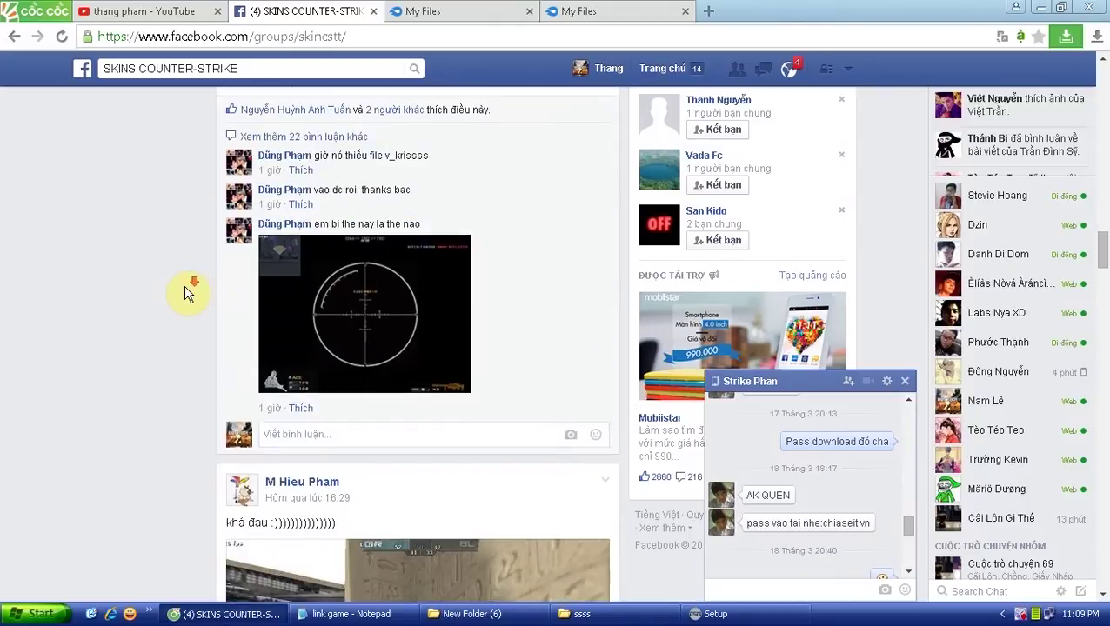
pyautogui.scroll(-5, 184, 293)
pyautogui.scroll(-10, 184, 294)
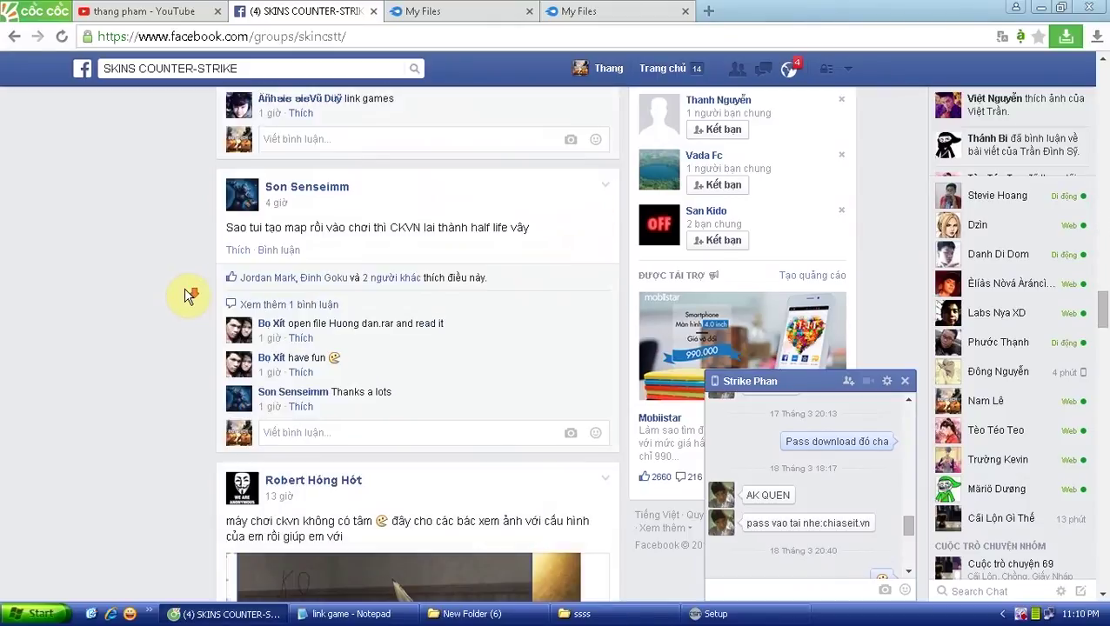
pyautogui.click(261, 616)
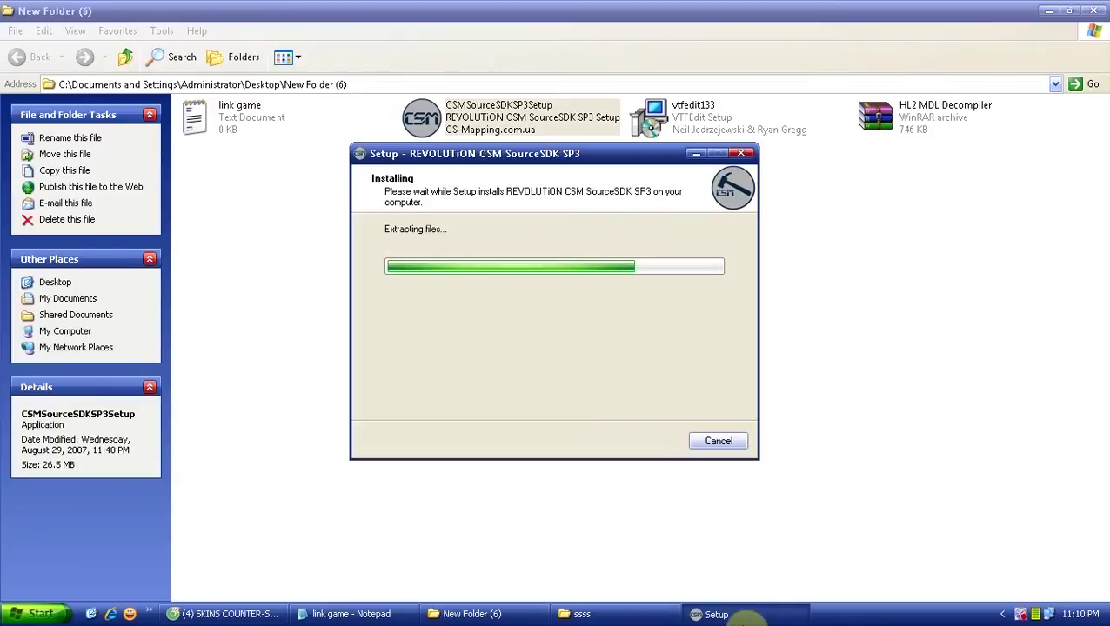
pyautogui.click(738, 620)
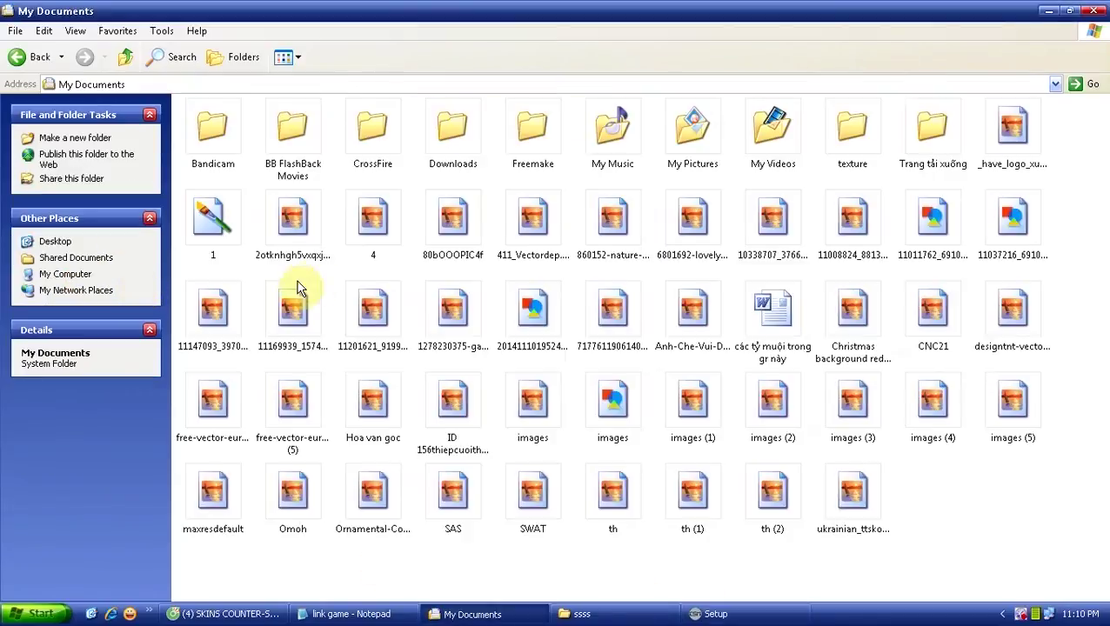
pyautogui.doubleClick(454, 126)
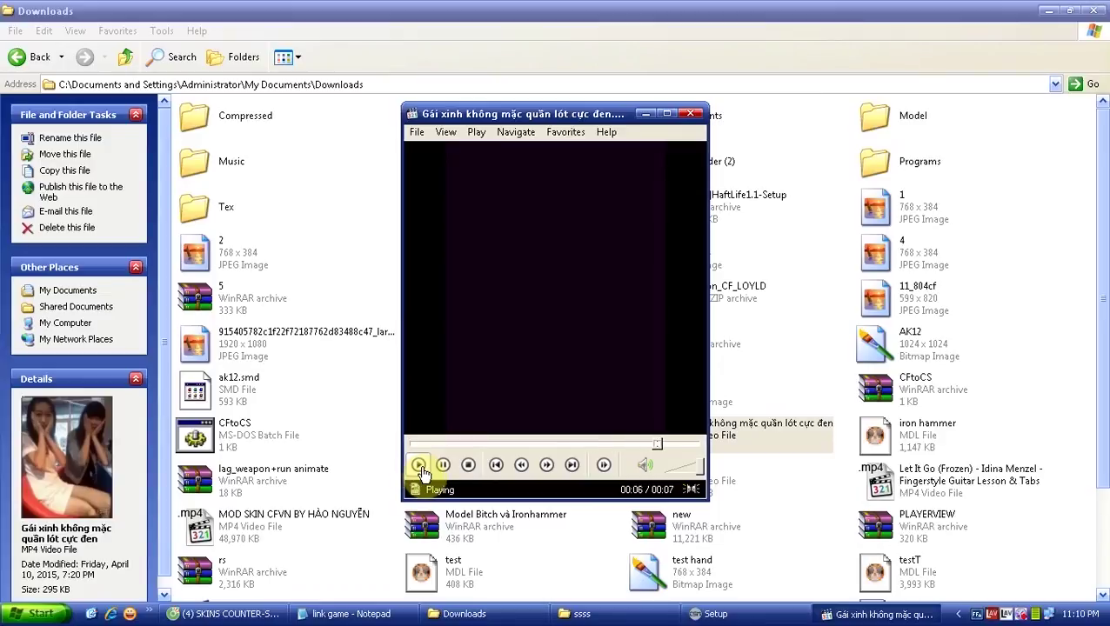
pyautogui.click(522, 465)
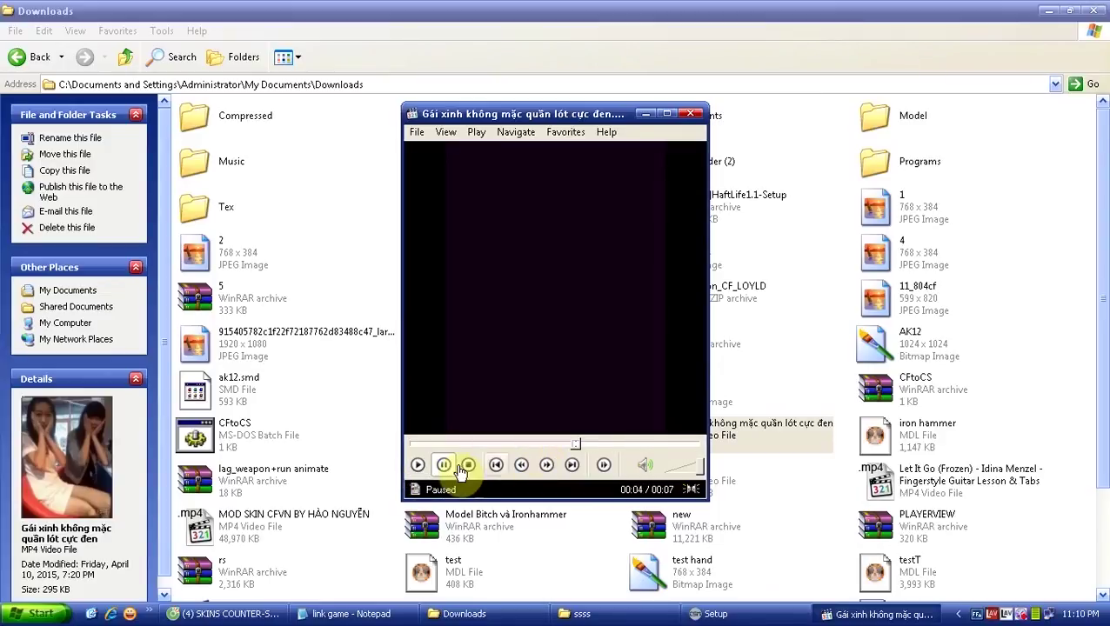
pyautogui.click(417, 467)
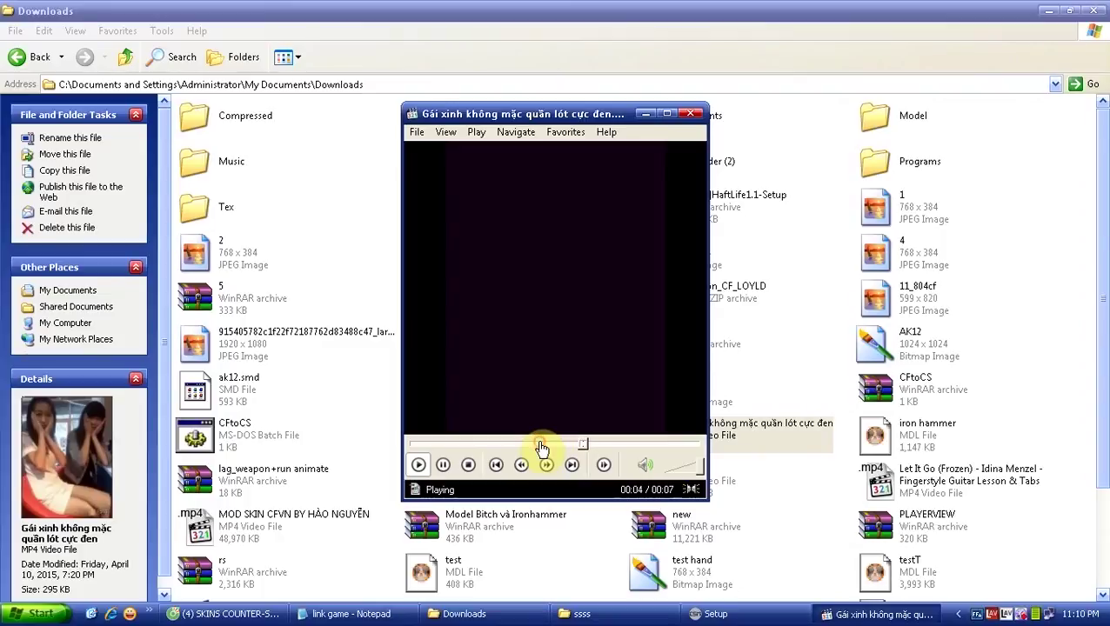
pyautogui.click(525, 463)
pyautogui.click(494, 444)
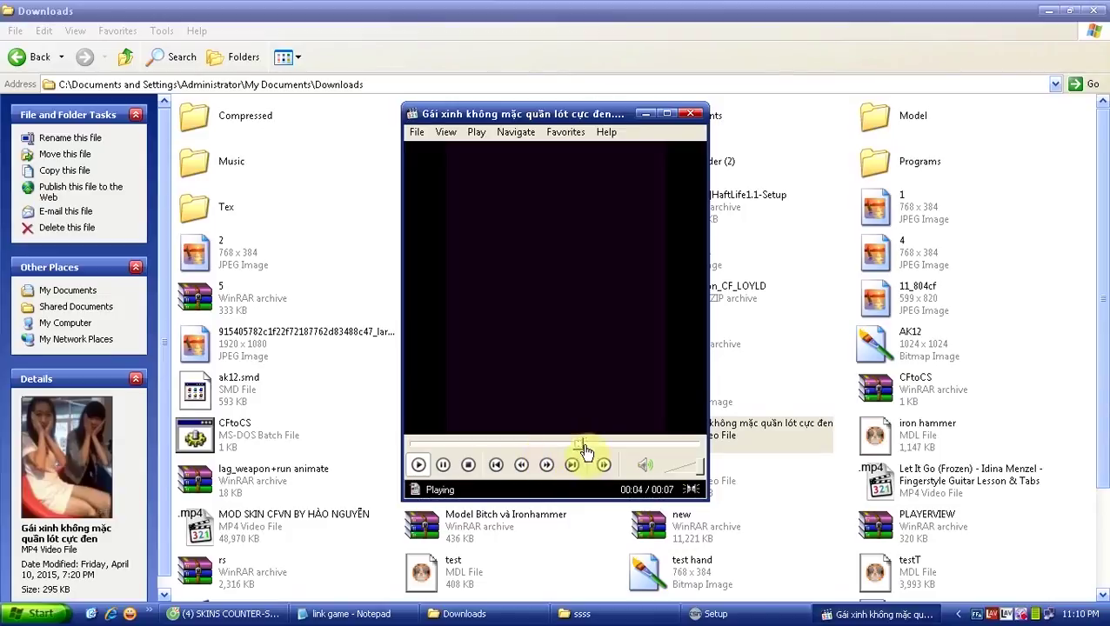
pyautogui.moveTo(582, 445); pyautogui.dragTo(512, 448)
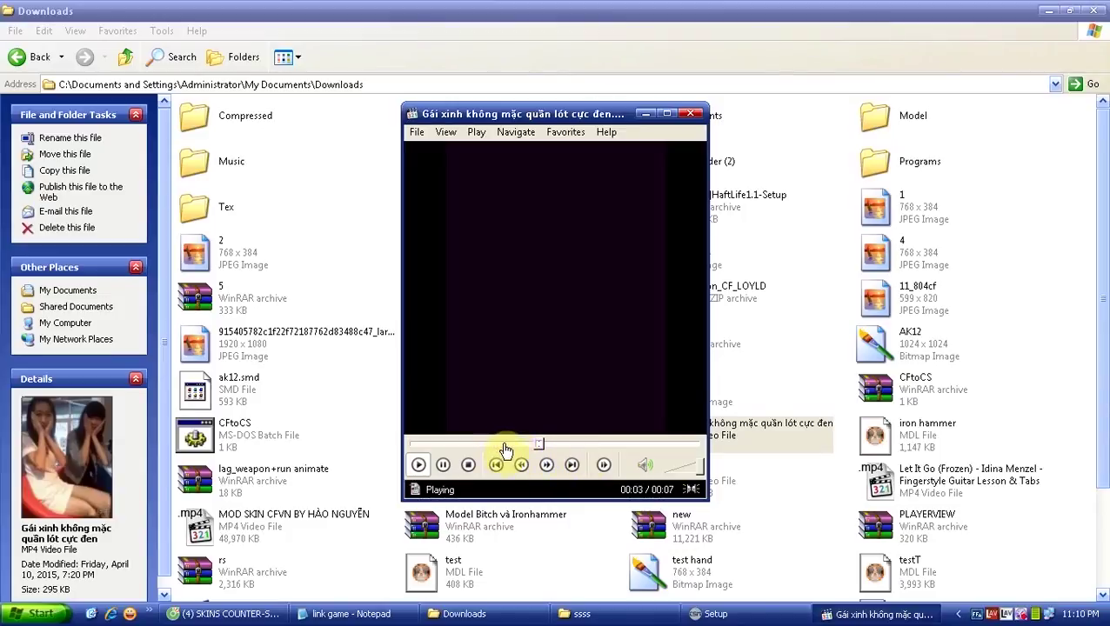
pyautogui.click(694, 116)
# - Complete the CSM SourceSDK SP3 setup wizard with Launch SourceSDK turned off, and refresh the desktop
pyautogui.click(716, 614)
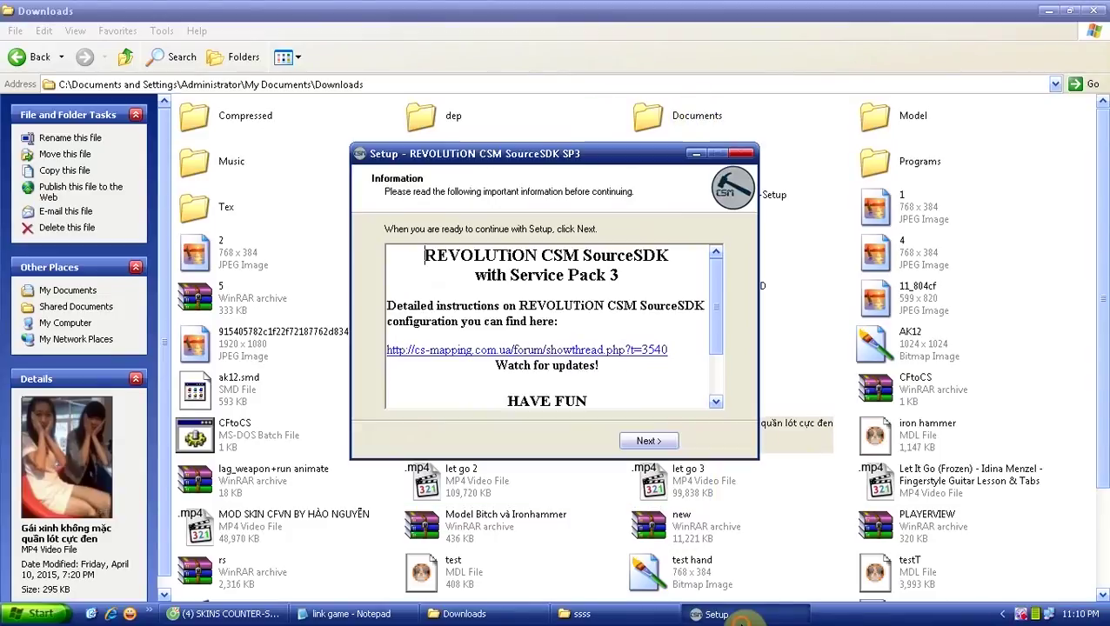
pyautogui.click(649, 444)
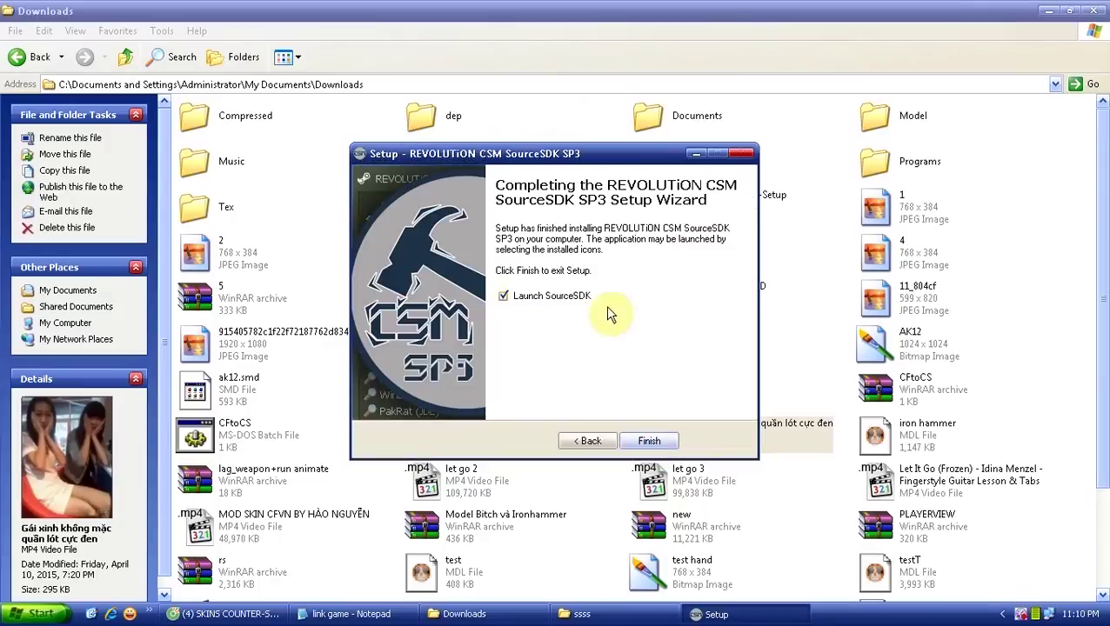
pyautogui.click(520, 305)
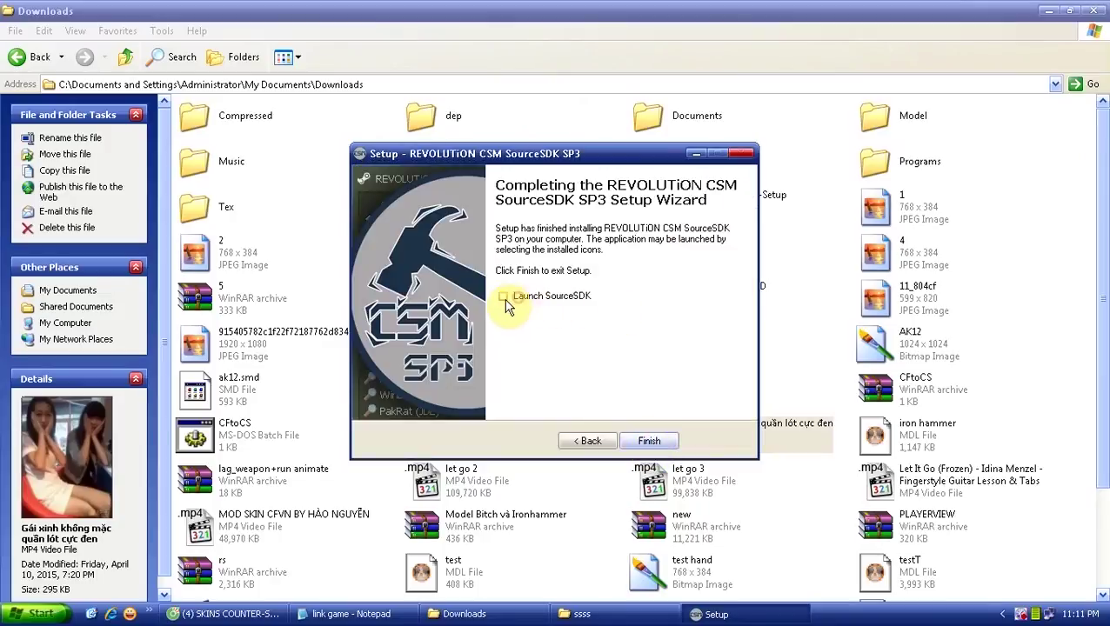
pyautogui.click(654, 441)
pyautogui.click(1049, 10)
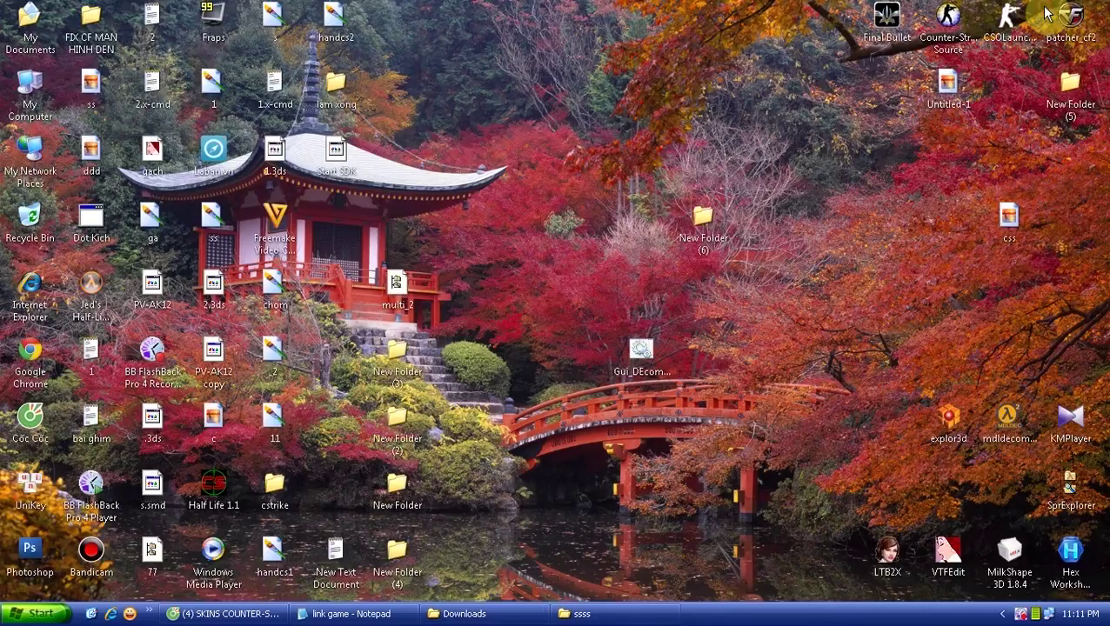
pyautogui.rightClick(520, 123)
pyautogui.click(545, 142)
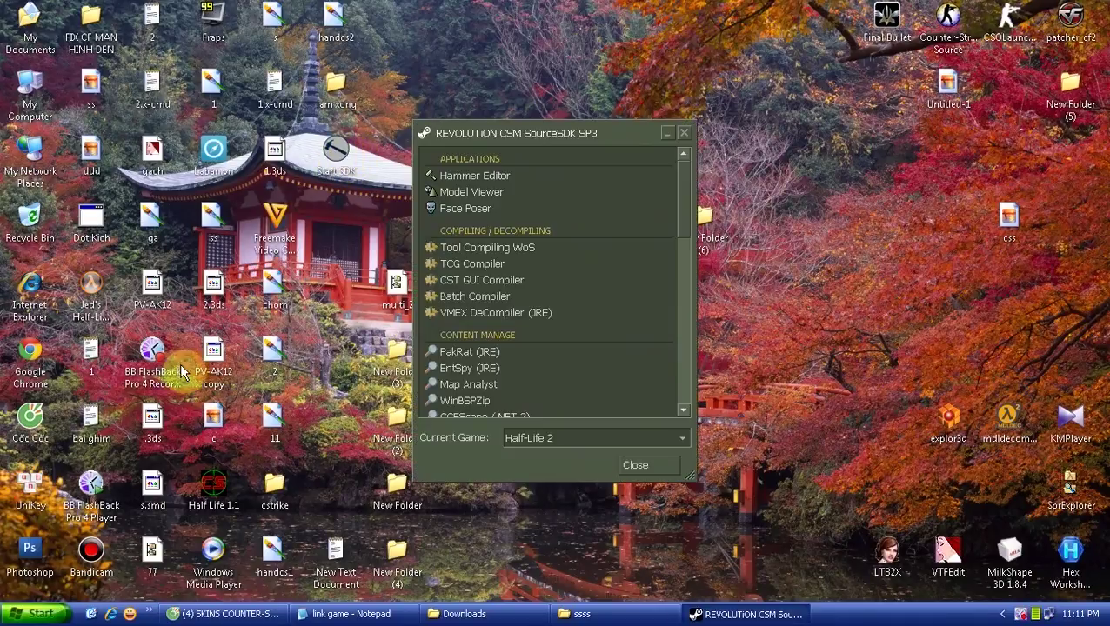
# - Set the SourceSDK current game to Counter-Strike: Source and close the launcher, including a brief relaunch of Start SDK
pyautogui.click(669, 441)
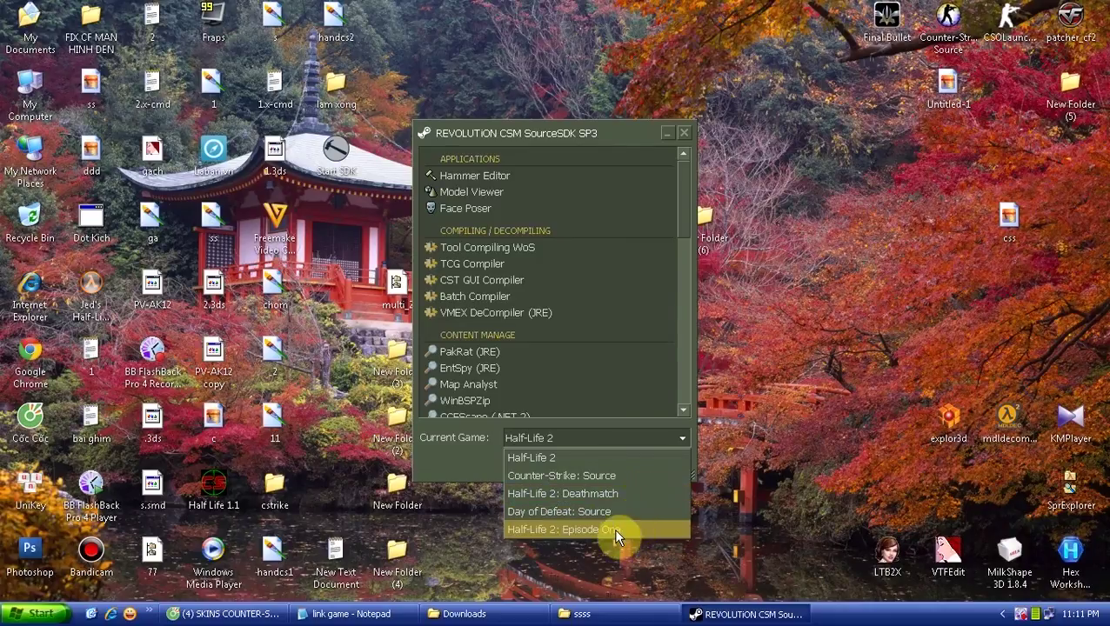
pyautogui.click(616, 476)
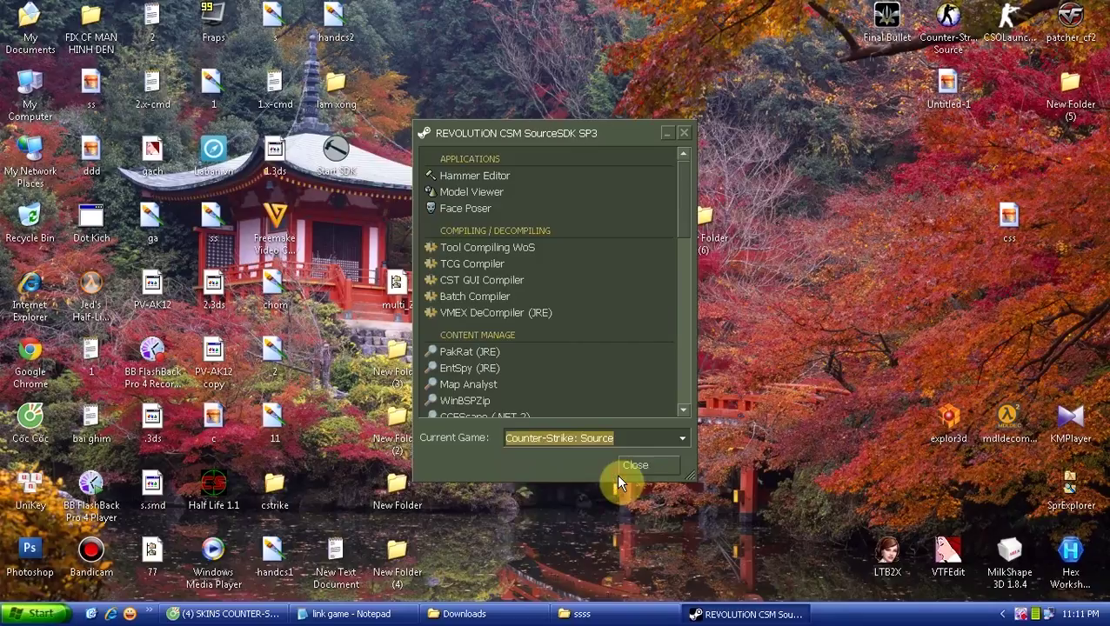
pyautogui.moveTo(687, 228); pyautogui.dragTo(686, 306)
pyautogui.click(635, 467)
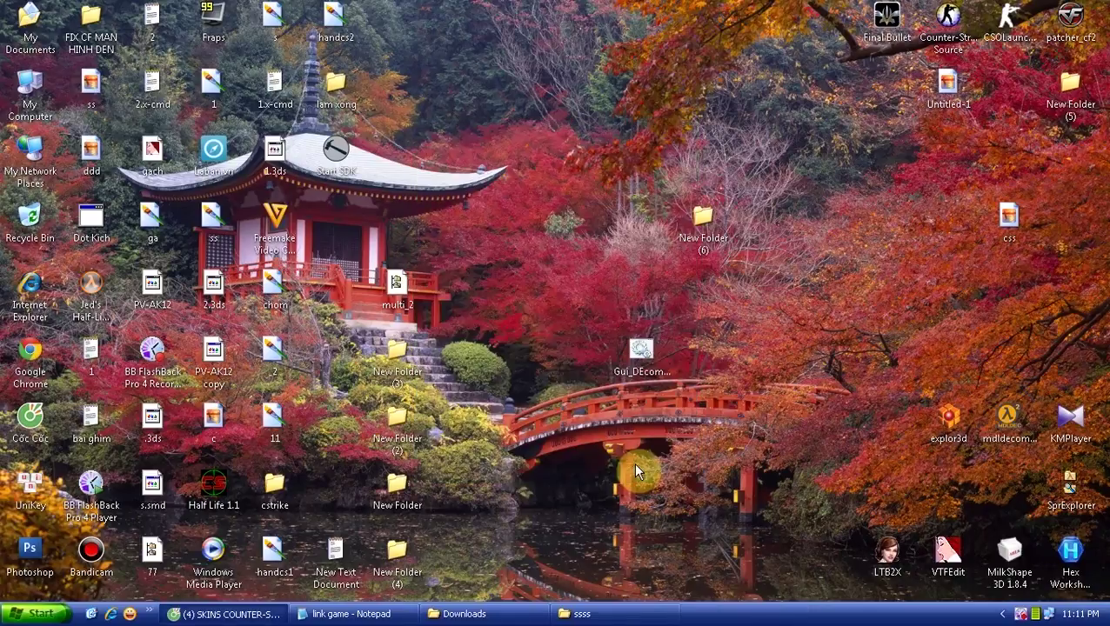
pyautogui.click(339, 153)
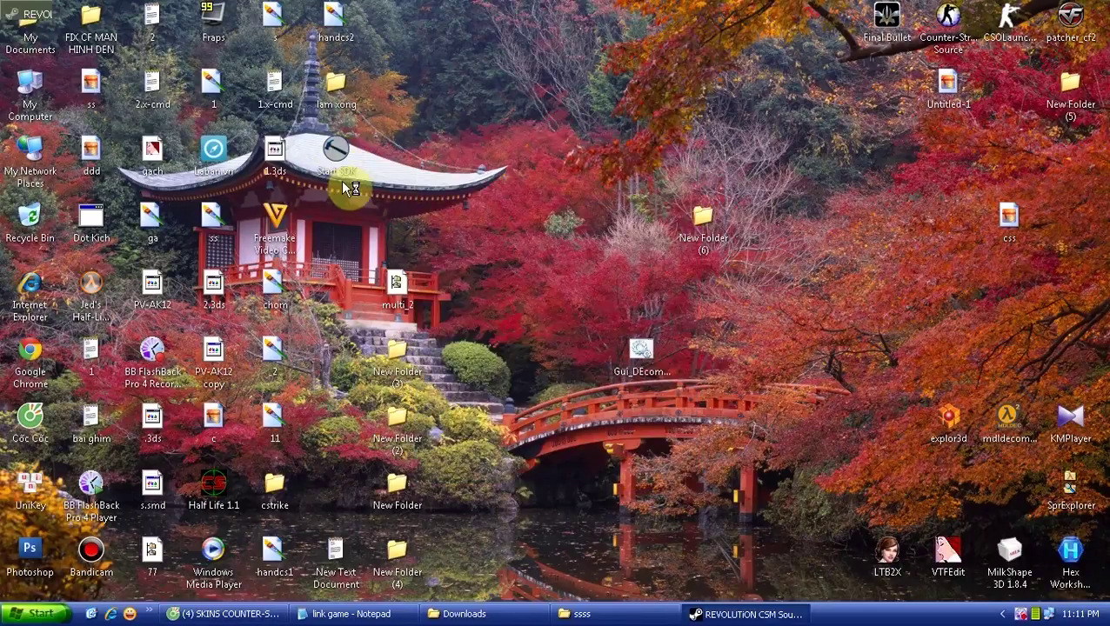
pyautogui.click(636, 466)
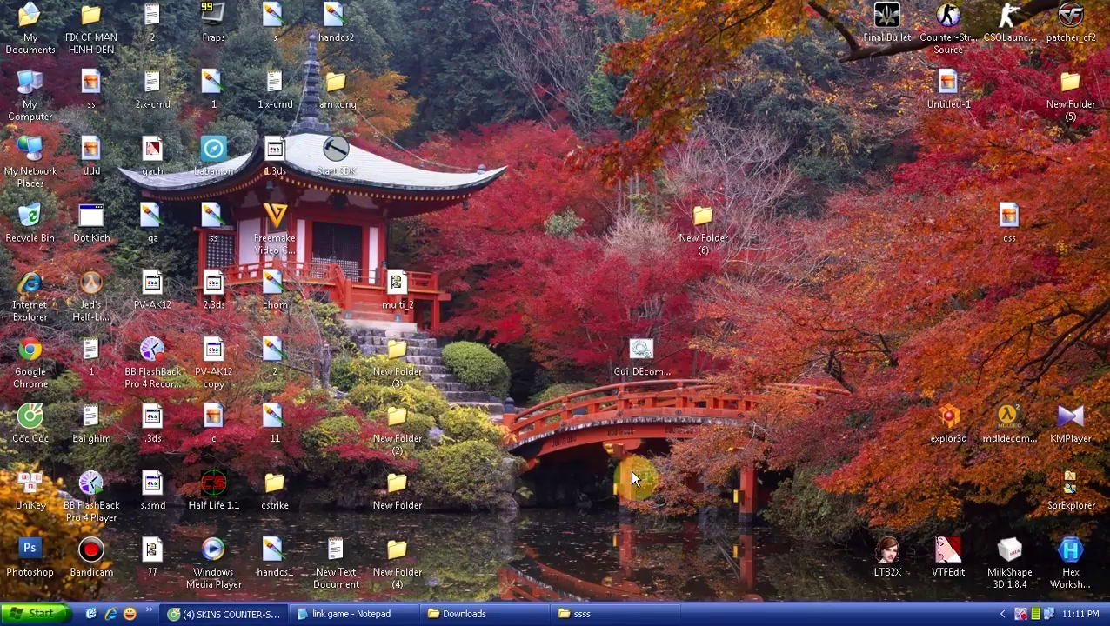
# - Review the list of games the tools can mod in the link game note, and minimize it
pyautogui.click(348, 615)
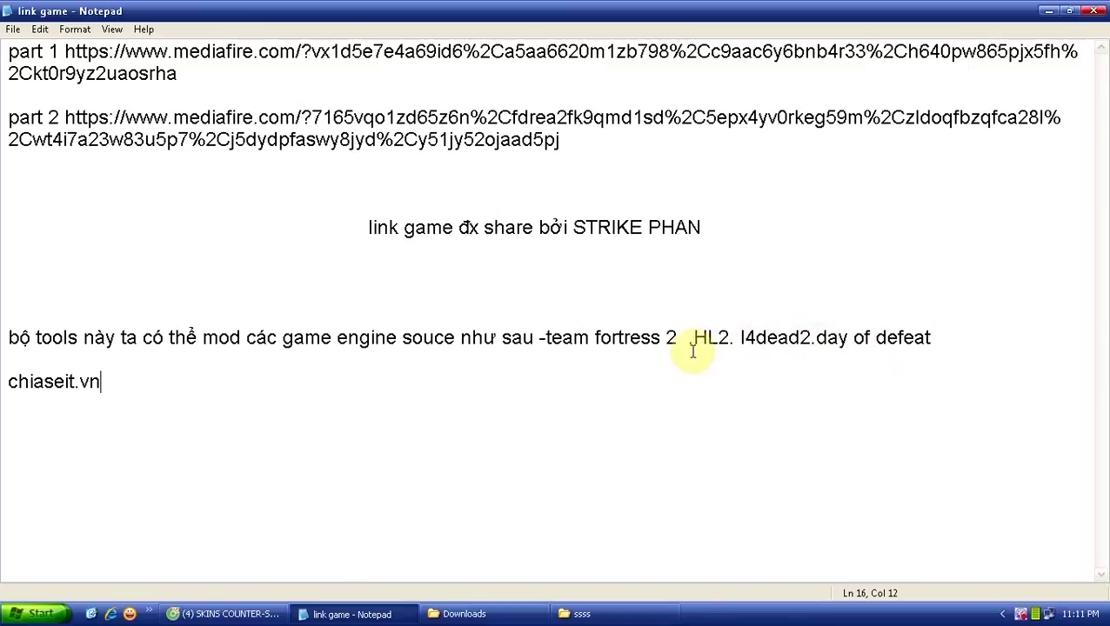
pyautogui.click(393, 614)
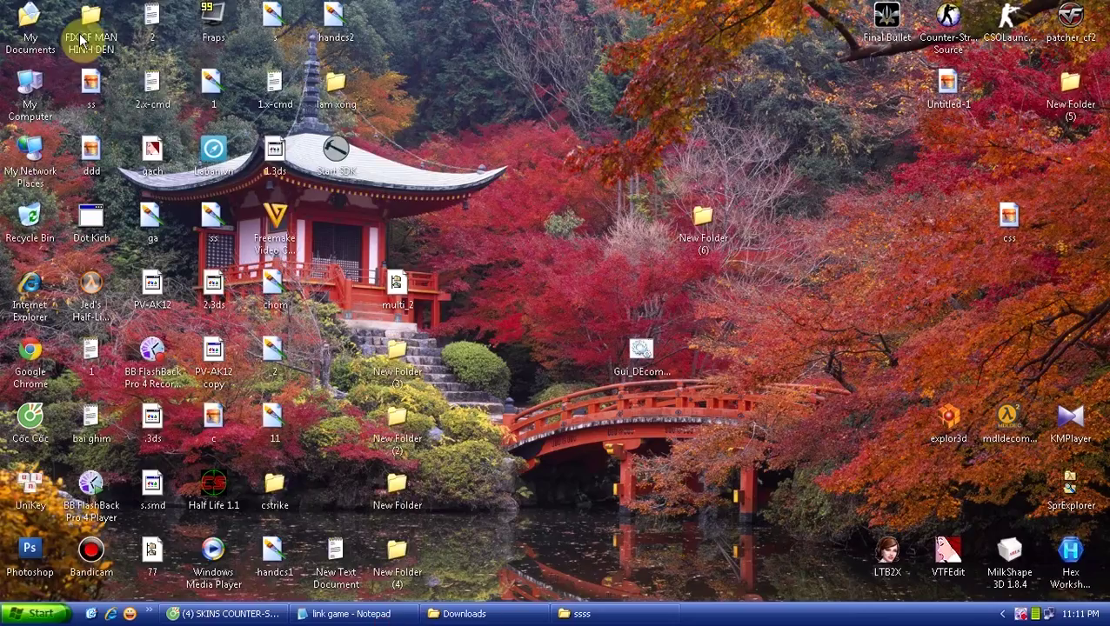
# - Find the target of the Start SDK desktop shortcut and maximize the Counter-Strike Source dz folder
pyautogui.rightClick(344, 149)
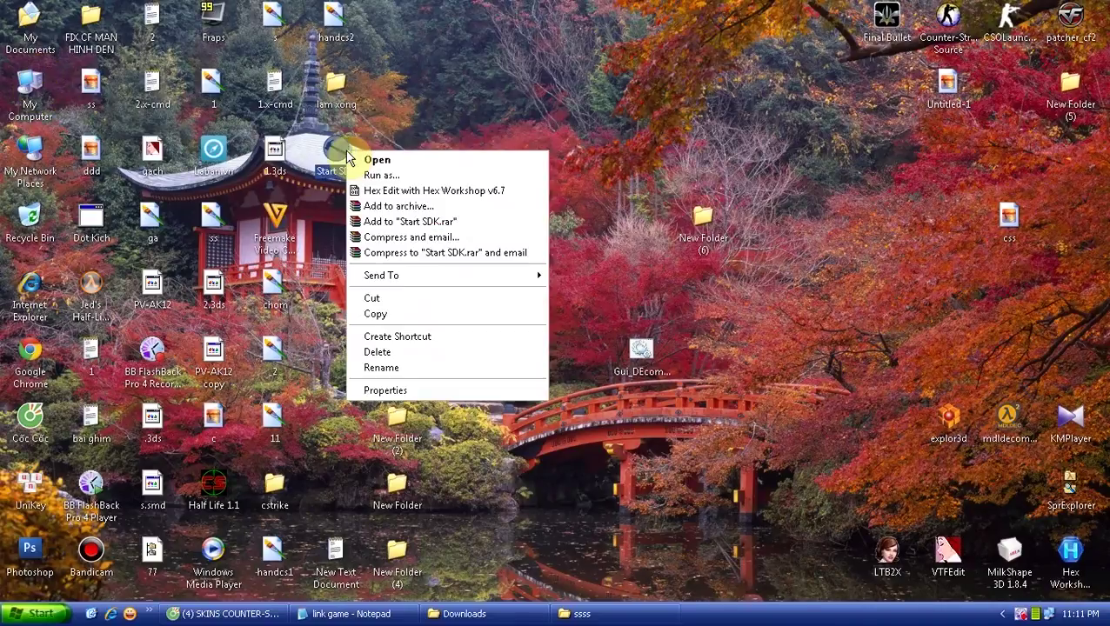
pyautogui.click(426, 390)
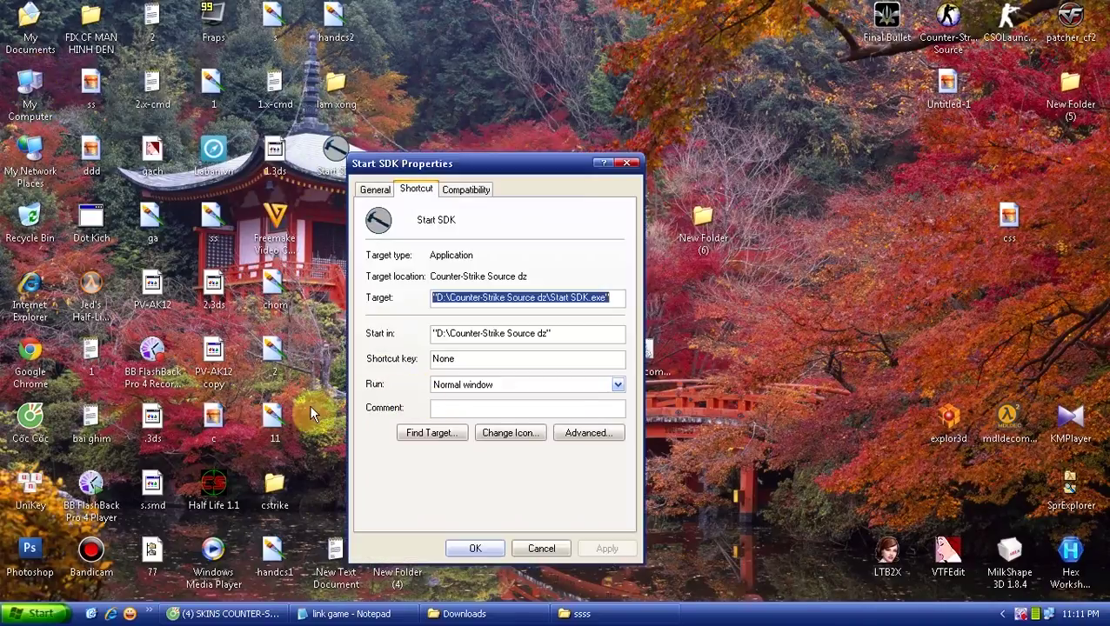
pyautogui.click(439, 441)
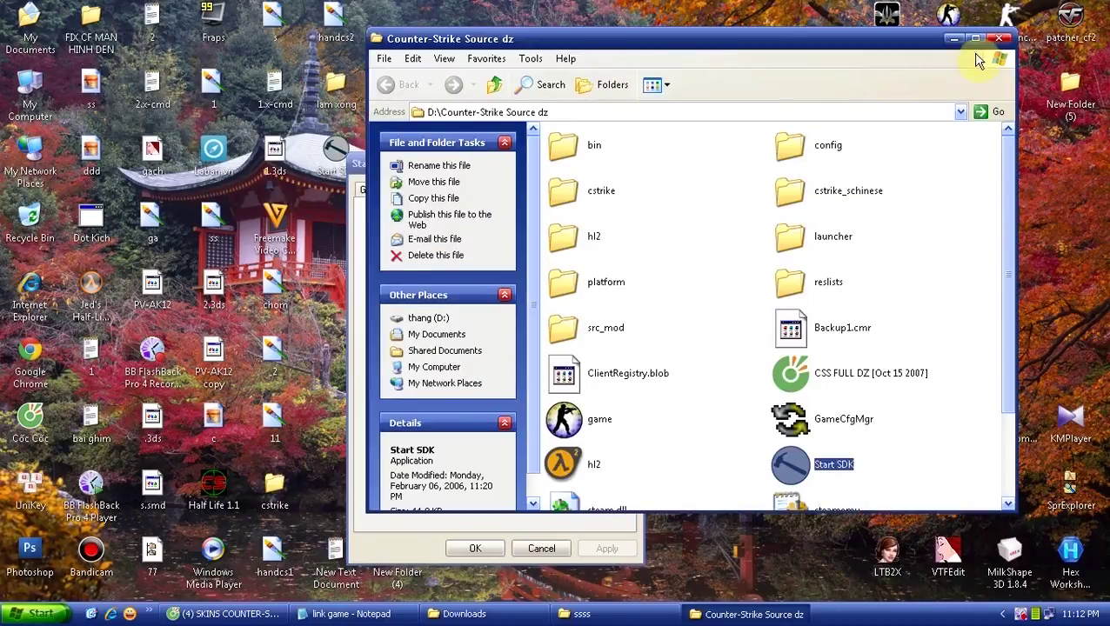
pyautogui.click(975, 41)
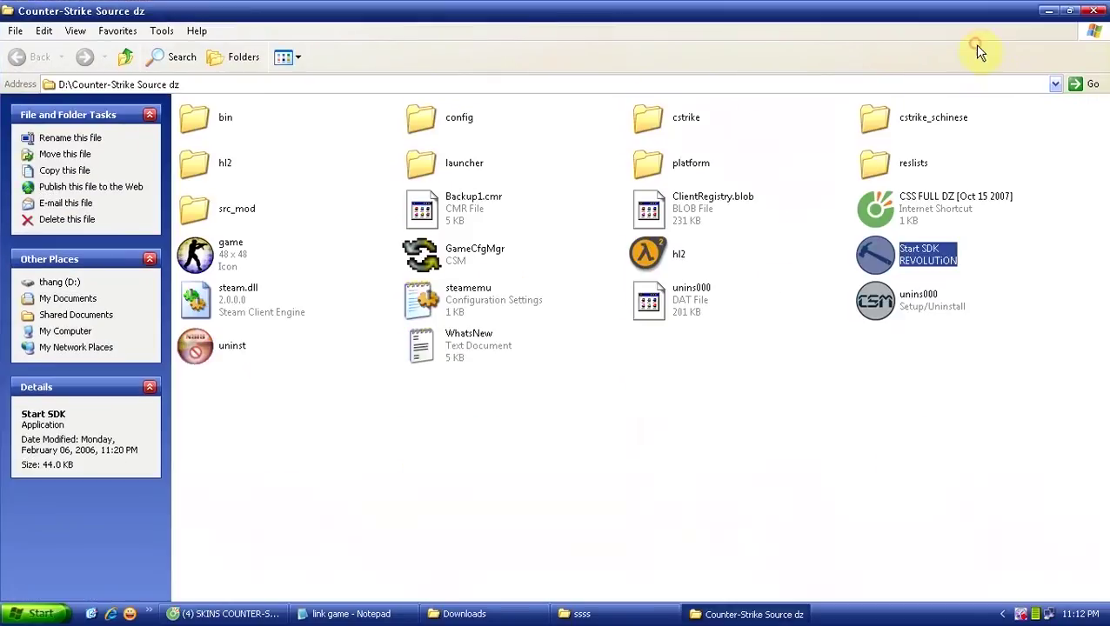
pyautogui.click(929, 421)
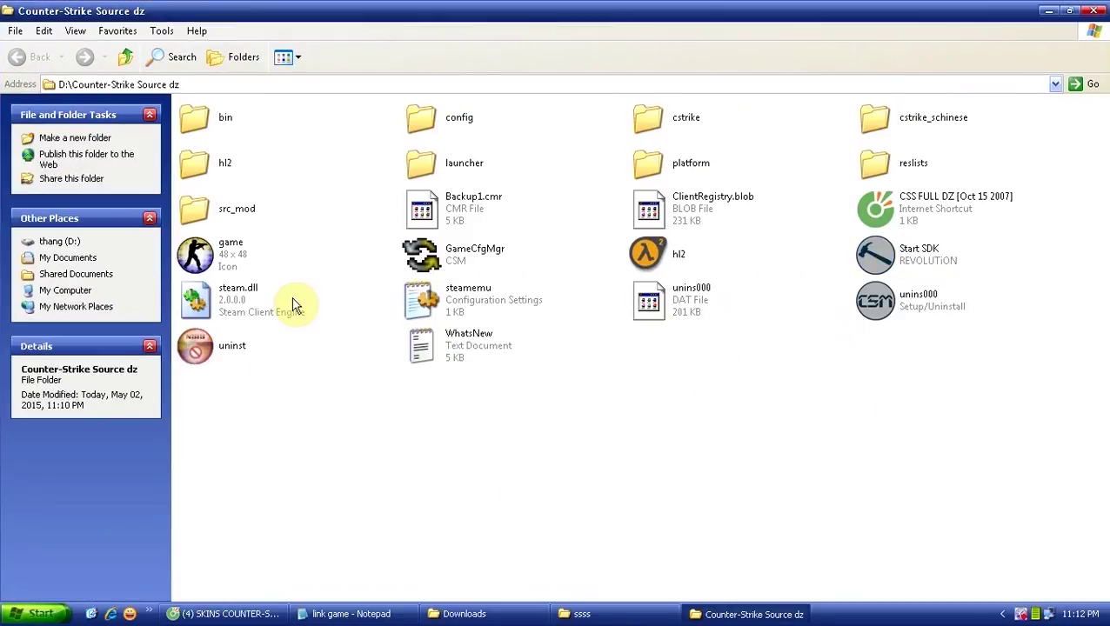
# - Open the bin folder inside Counter-Strike Source dz and browse to the hlmv application
pyautogui.doubleClick(220, 120)
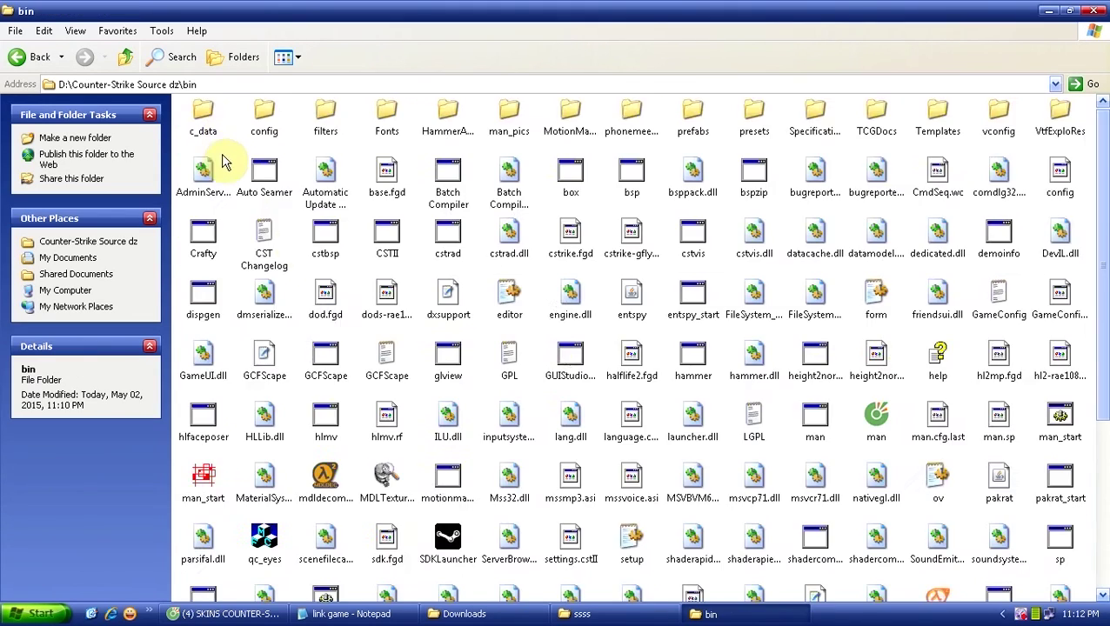
pyautogui.scroll(-3, 440, 318)
pyautogui.scroll(5, 295, 304)
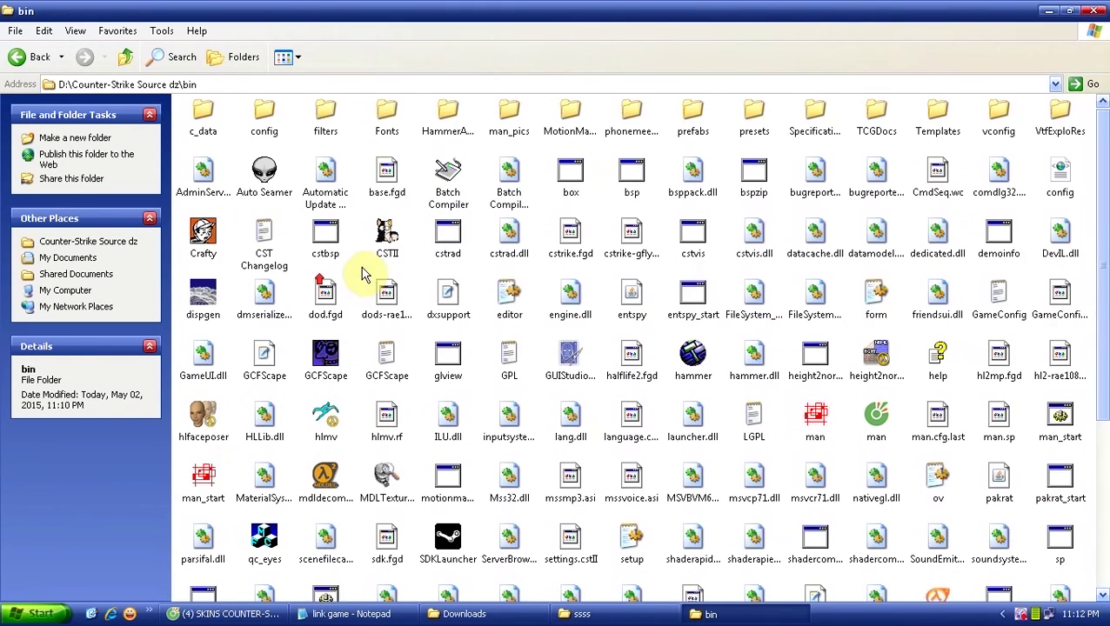
pyautogui.moveTo(1100, 243); pyautogui.dragTo(1101, 348)
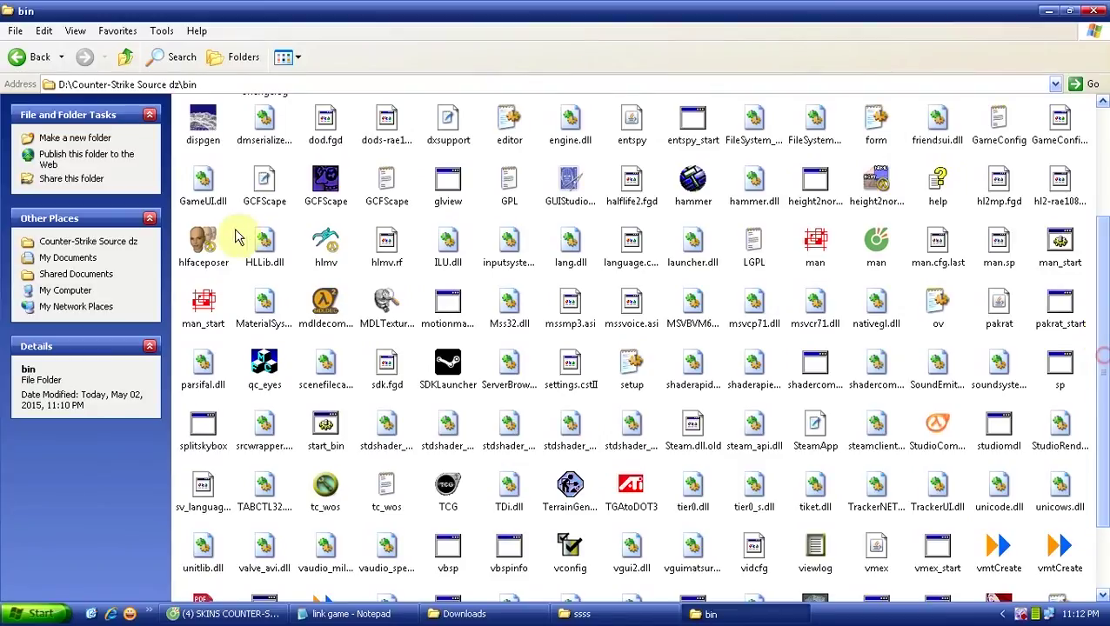
# - Launch the hlmv application from the bin folder to start Half-Life Model Viewer
pyautogui.click(327, 247)
pyautogui.rightClick(304, 241)
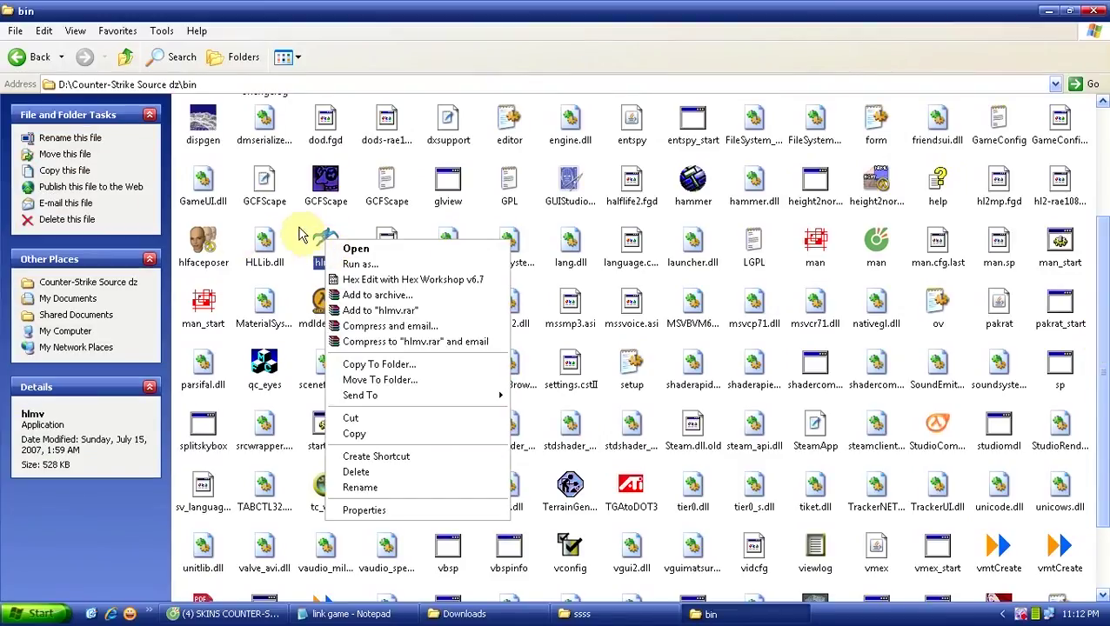
pyautogui.click(297, 228)
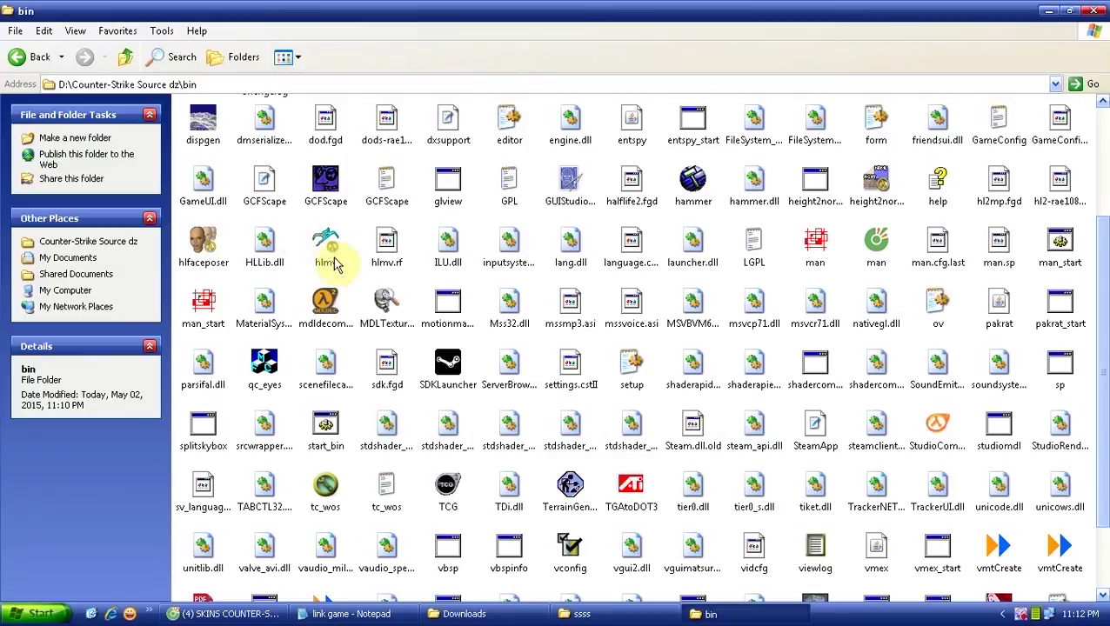
pyautogui.rightClick(320, 238)
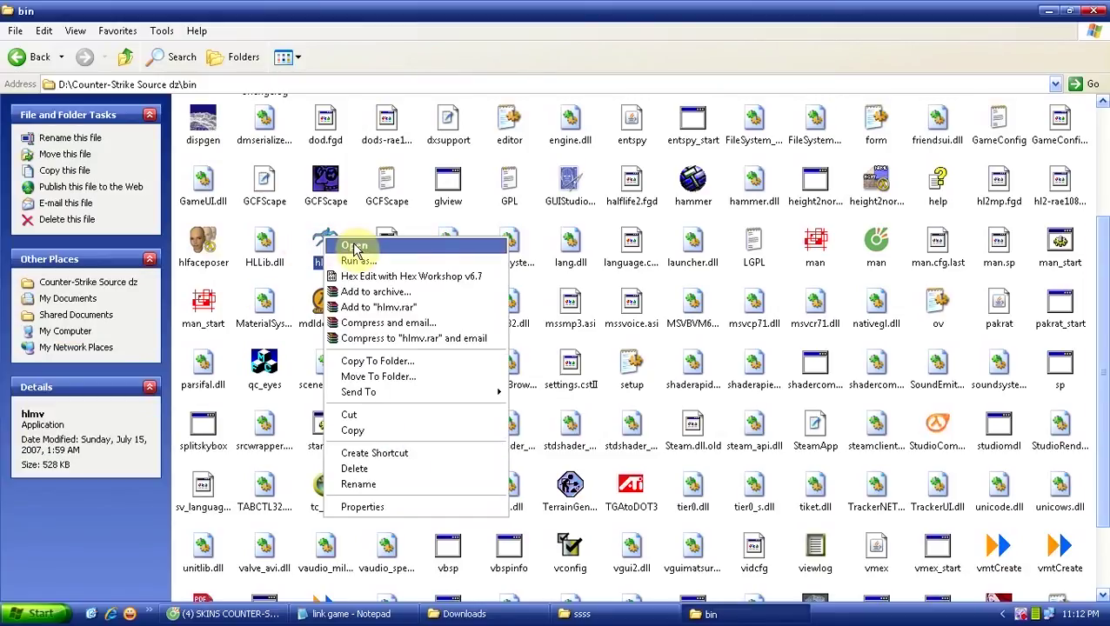
pyautogui.click(355, 247)
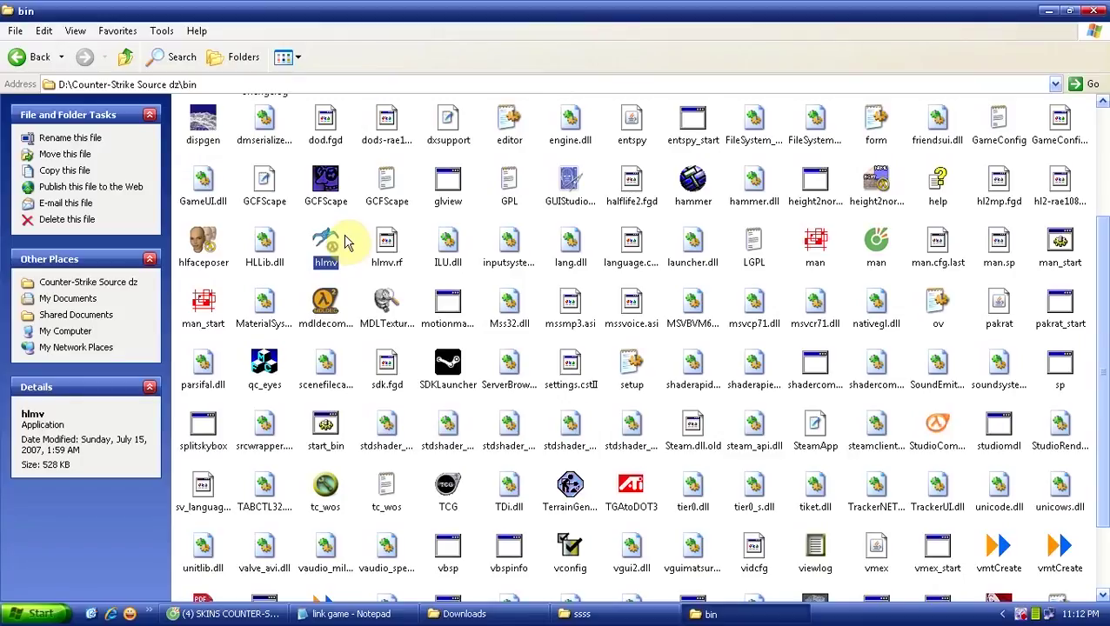
pyautogui.doubleClick(345, 246)
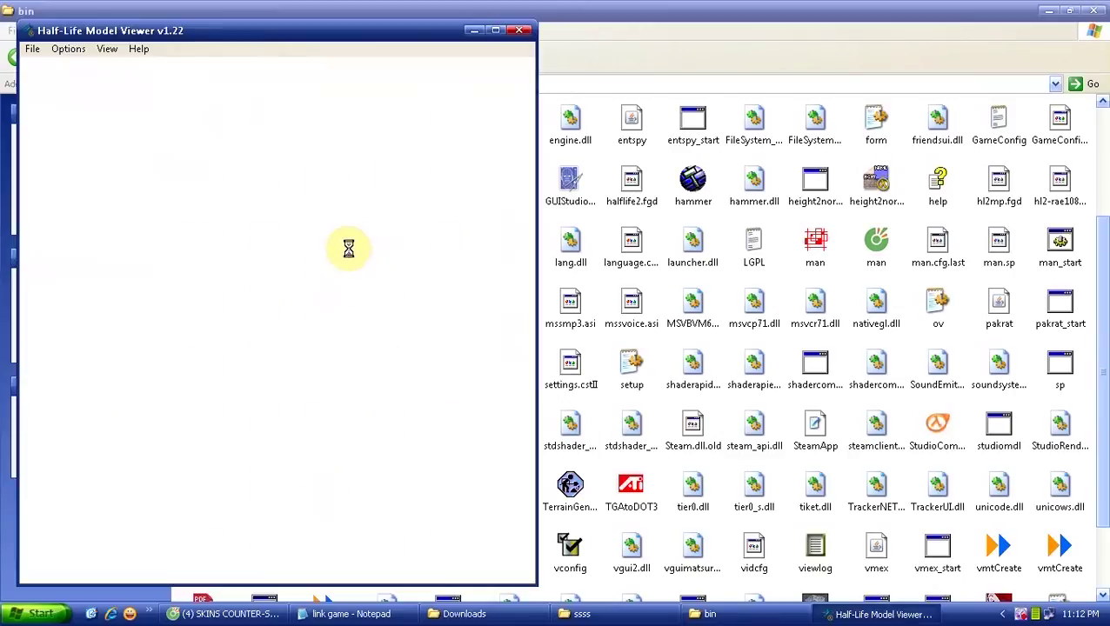
# - Load v_pist_deagle.mdl from the models\weapons folder and turn off specular rendering
pyautogui.click(33, 49)
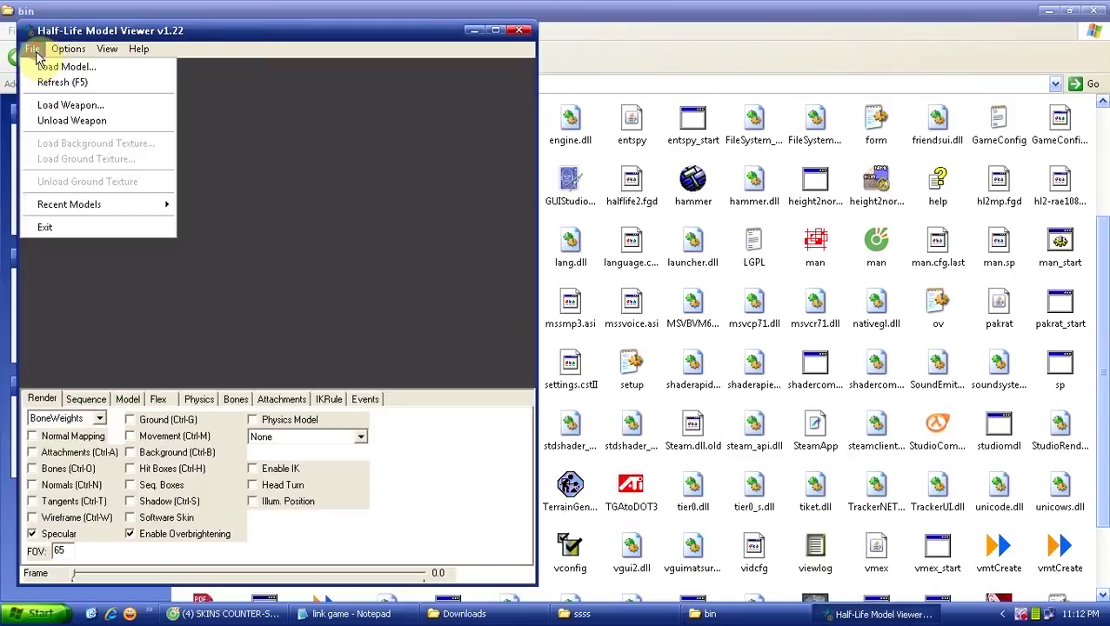
pyautogui.click(86, 67)
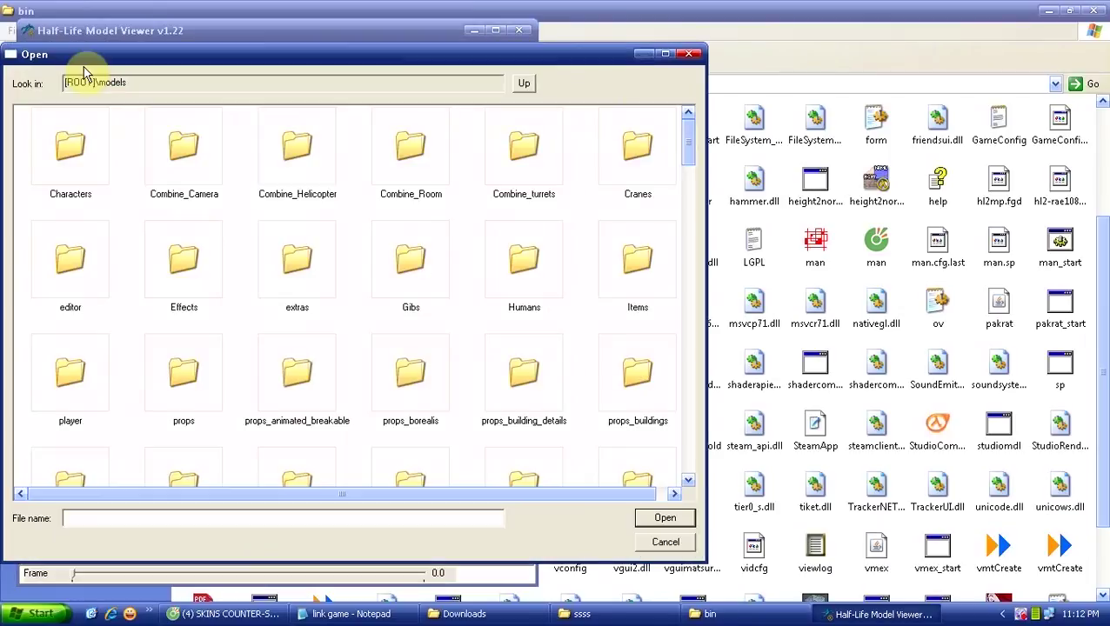
pyautogui.moveTo(687, 148); pyautogui.dragTo(730, 221)
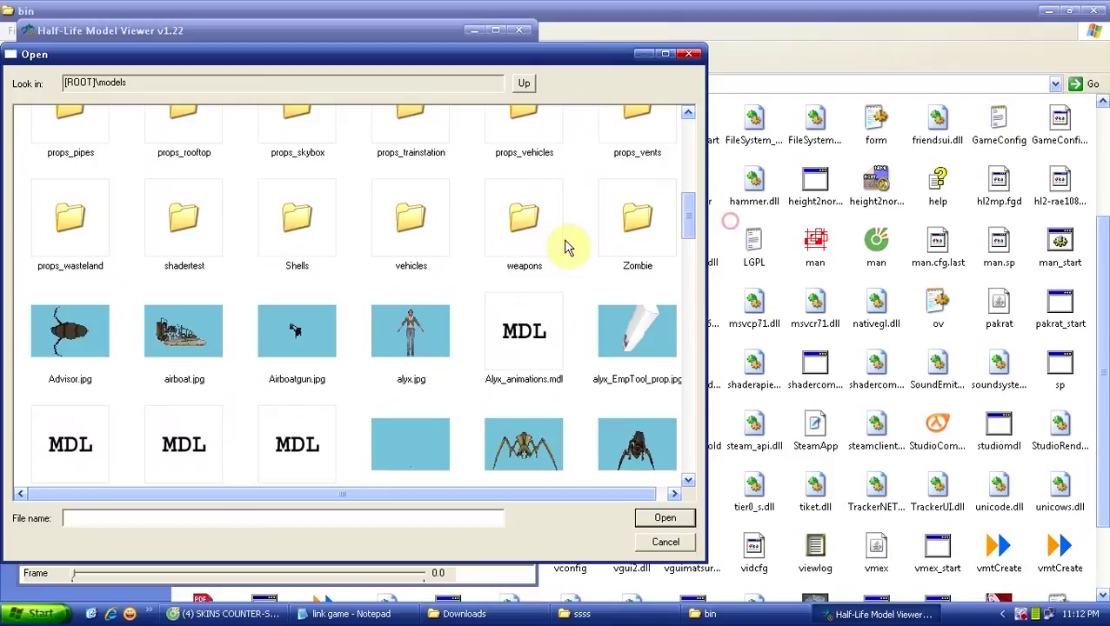
pyautogui.doubleClick(508, 222)
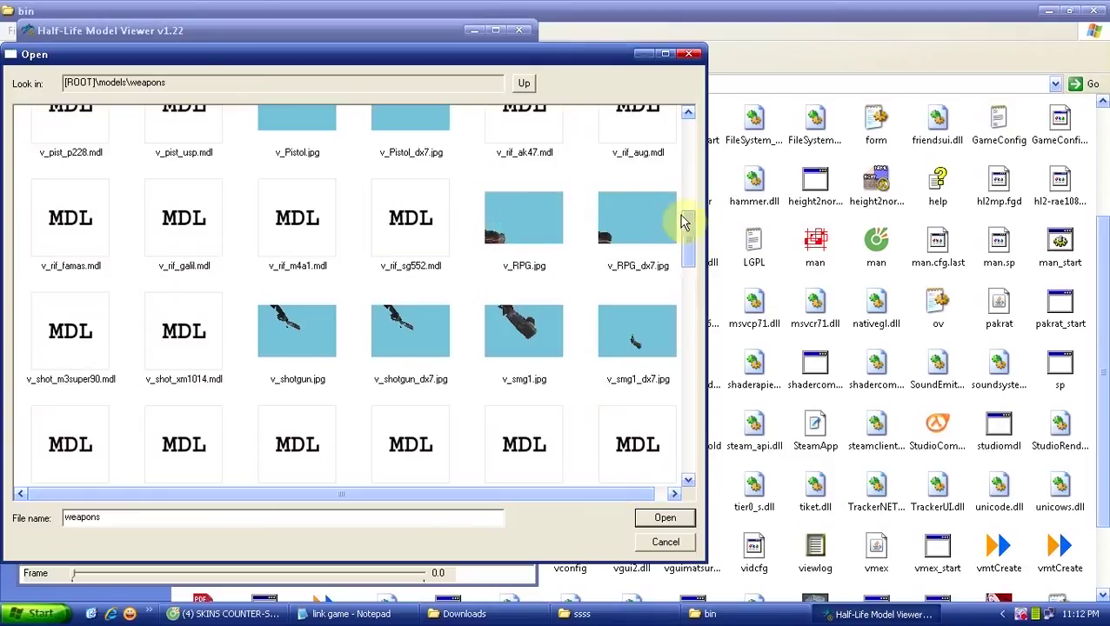
pyautogui.moveTo(686, 223)
pyautogui.mouseDown()
pyautogui.moveTo(694, 237)
pyautogui.moveTo(700, 145)
pyautogui.moveTo(701, 219)
pyautogui.mouseUp()
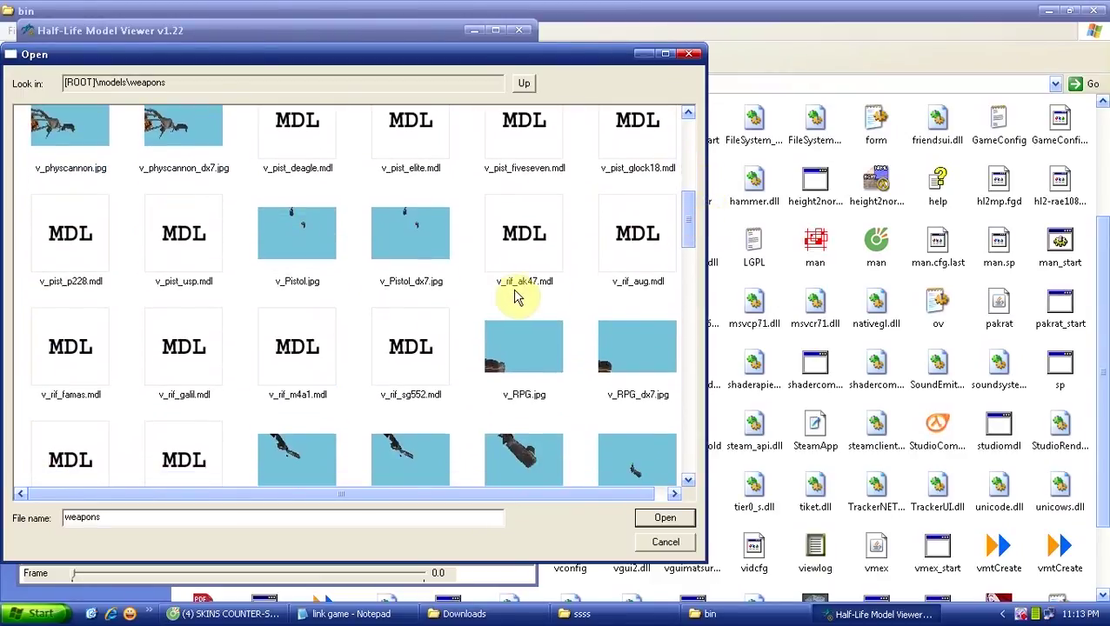
pyautogui.moveTo(686, 260); pyautogui.dragTo(686, 219)
pyautogui.doubleClick(291, 208)
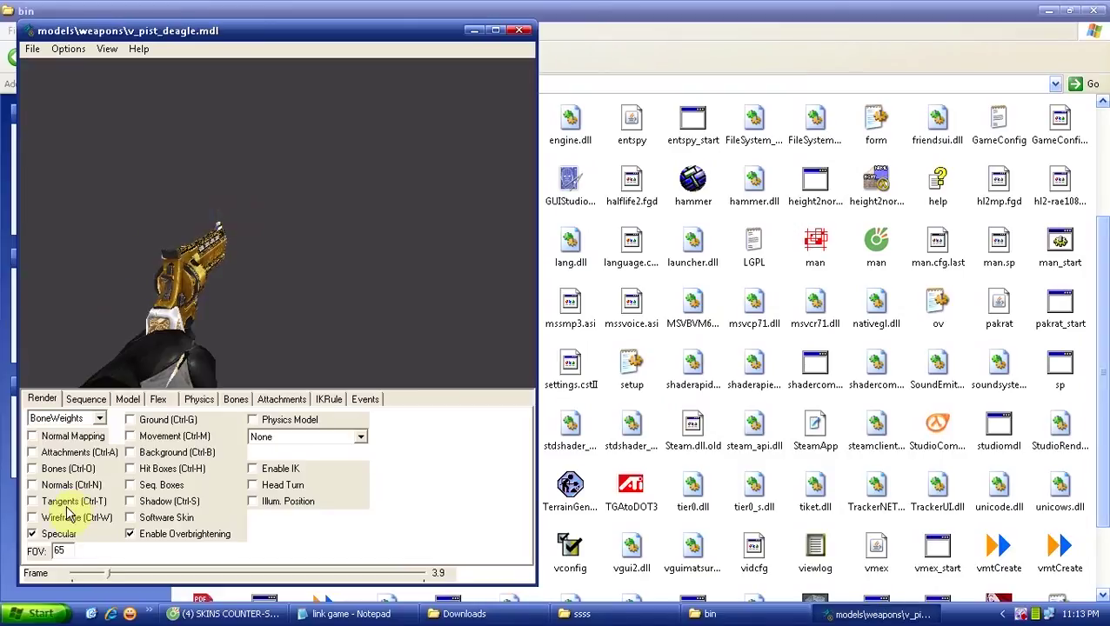
pyautogui.click(33, 534)
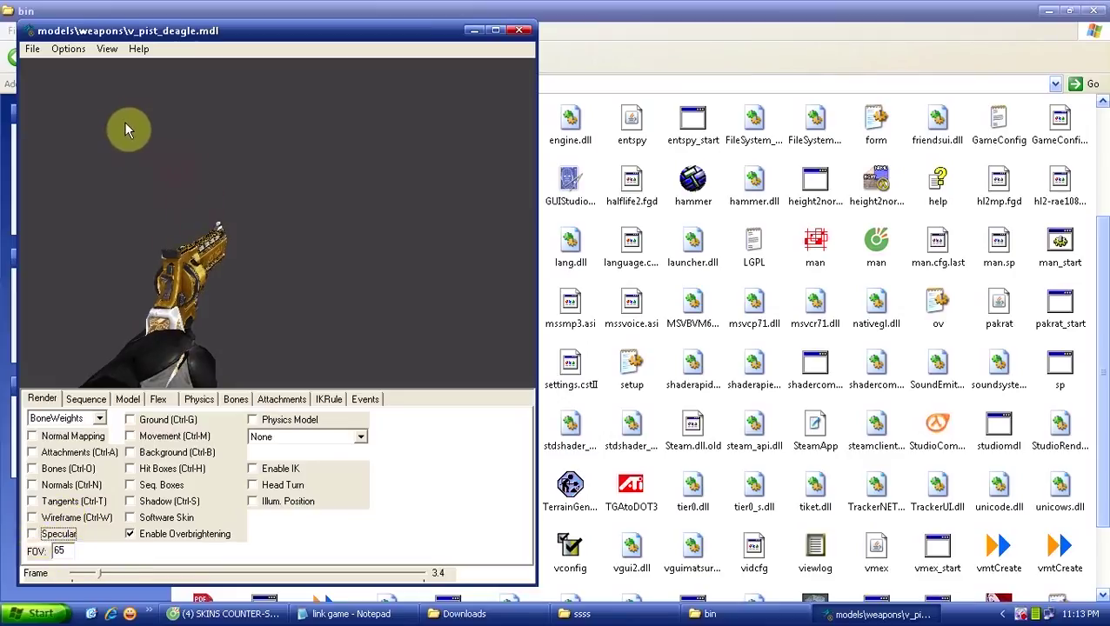
# - Preview the Deagle model's animation sequences, including draw and shoot2, finishing on idle
pyautogui.click(83, 400)
pyautogui.click(79, 421)
pyautogui.click(81, 442)
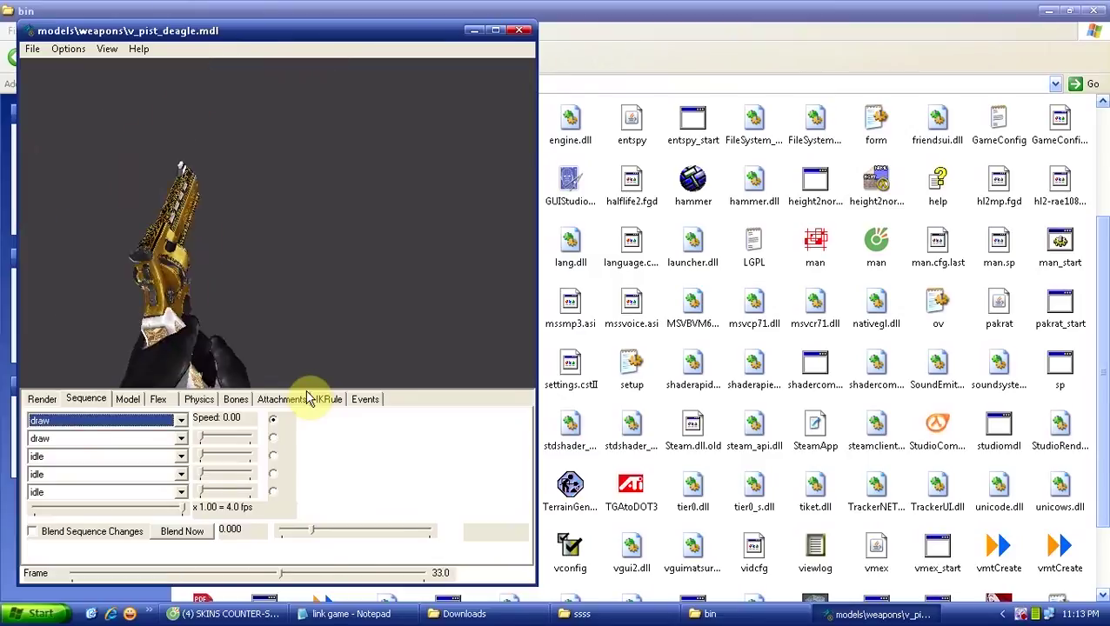
pyautogui.press('Up')
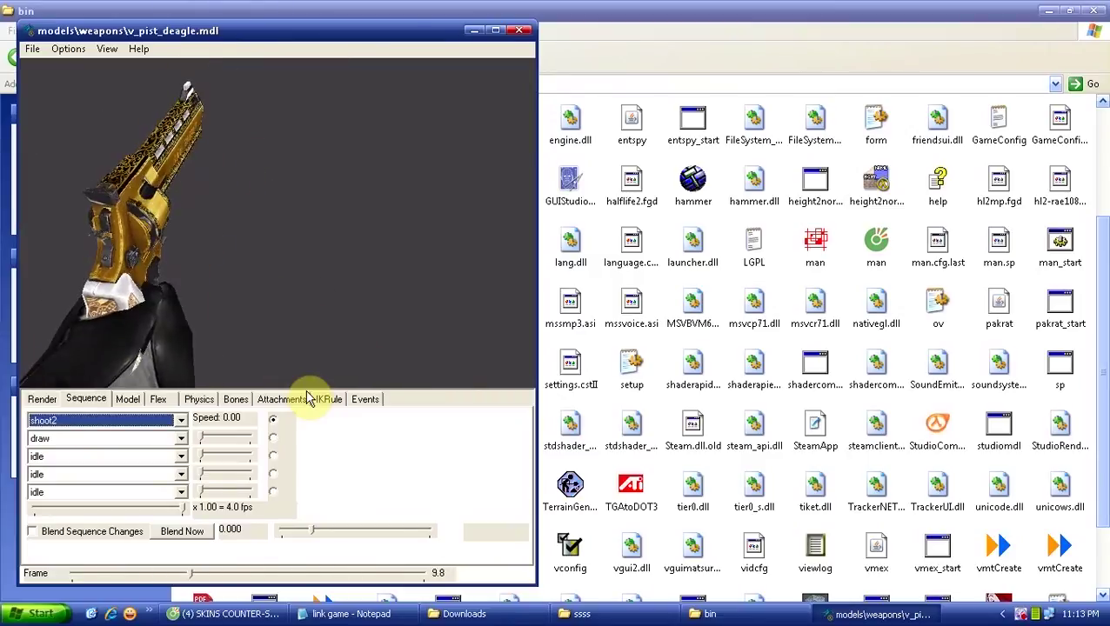
pyautogui.press('Up')
pyautogui.press('Up')
pyautogui.press('Up')
pyautogui.press('Up')
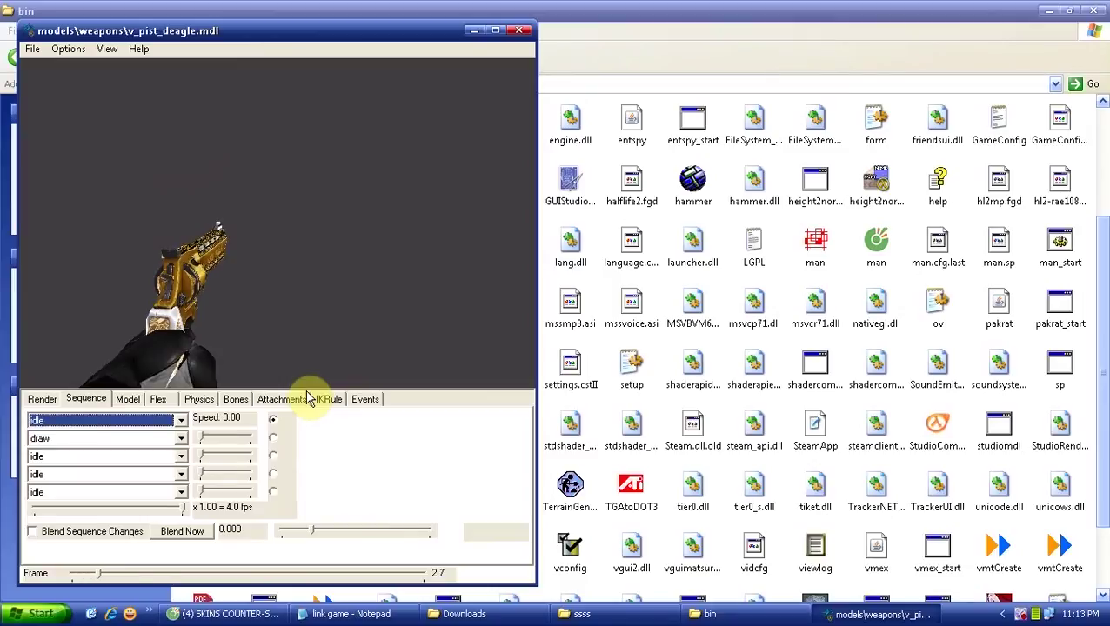
# - Rotate the Deagle model to inspect the gun and arms, and return the camera to Viewmodel Mode
pyautogui.moveTo(342, 220); pyautogui.dragTo(160, 139)
pyautogui.moveTo(222, 170); pyautogui.dragTo(412, 228)
pyautogui.click(67, 49)
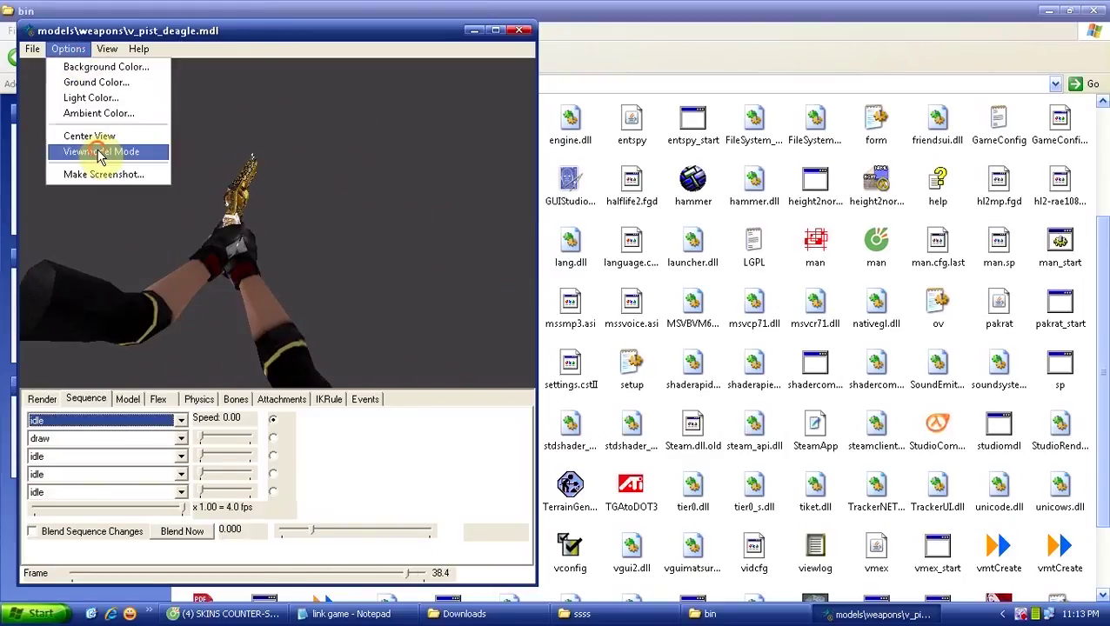
pyautogui.click(84, 152)
pyautogui.moveTo(232, 189); pyautogui.dragTo(235, 199)
# - Load the AK-47 view model v_rif_ak47.mdl from the models\weapons folder
pyautogui.click(33, 49)
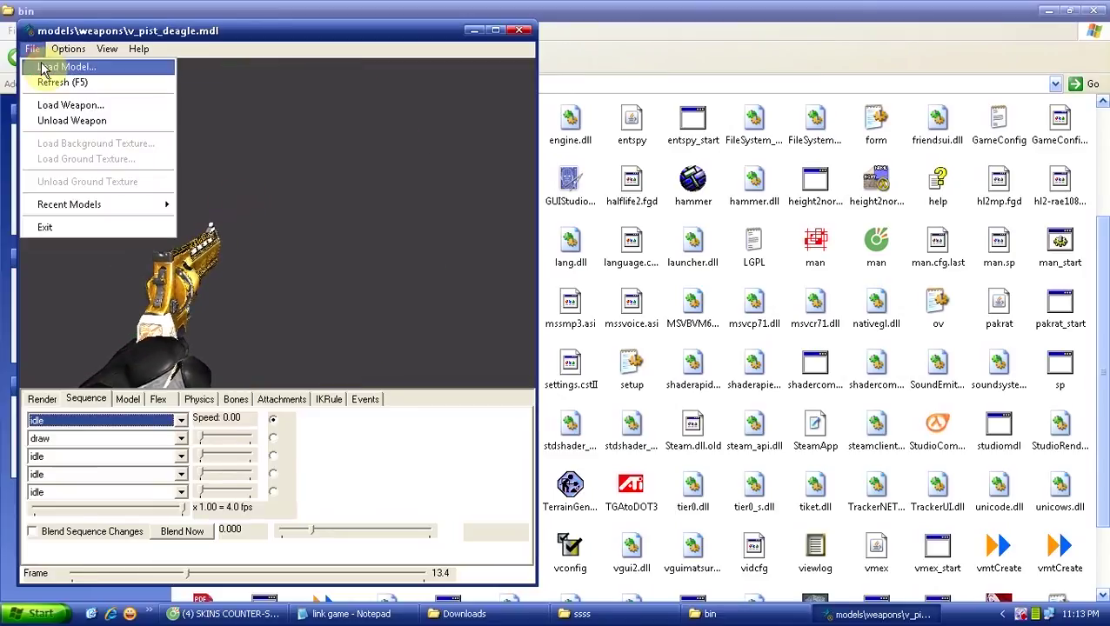
pyautogui.click(47, 67)
pyautogui.moveTo(692, 141); pyautogui.dragTo(696, 220)
pyautogui.doubleClick(520, 301)
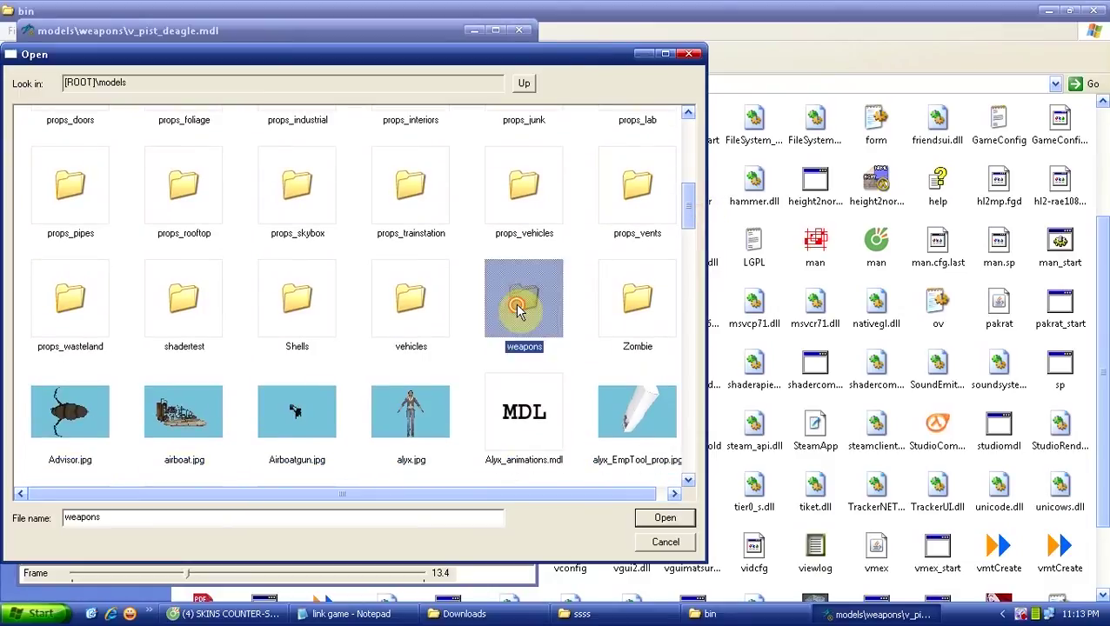
pyautogui.moveTo(689, 131); pyautogui.dragTo(712, 217)
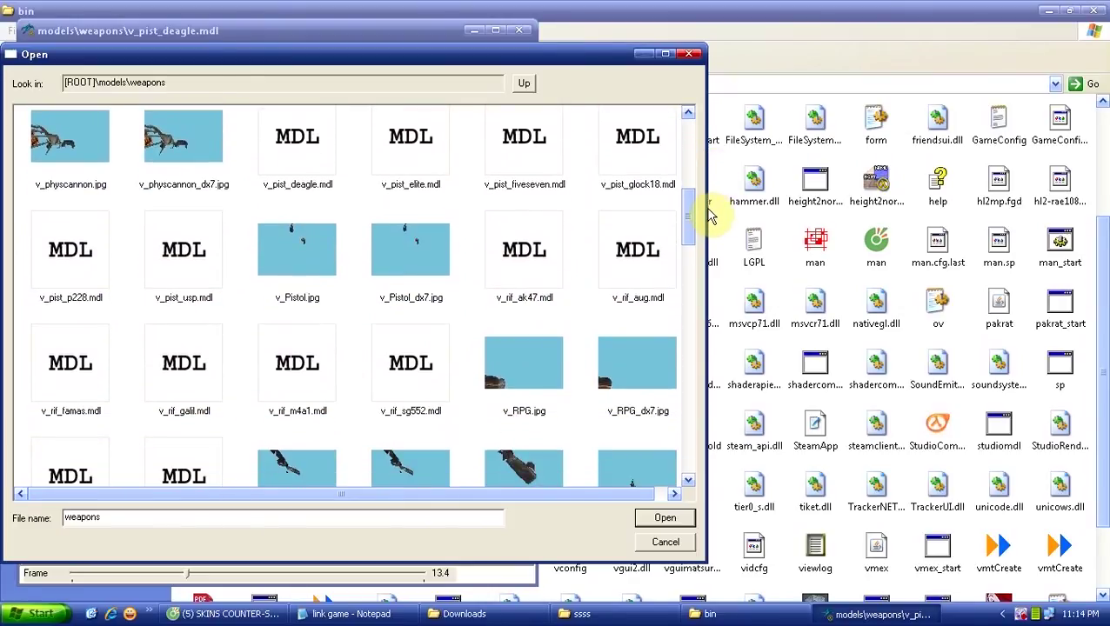
pyautogui.doubleClick(530, 271)
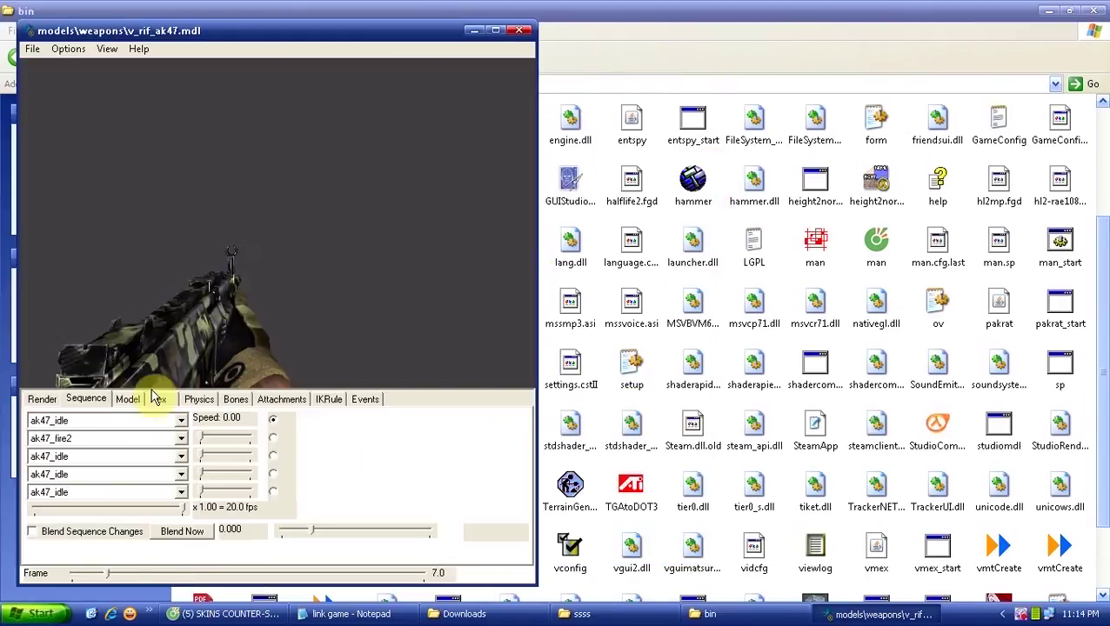
# - Preview the ak47_draw and ak47_reload sequences, and close the model viewer and the Start SDK properties
pyautogui.click(120, 436)
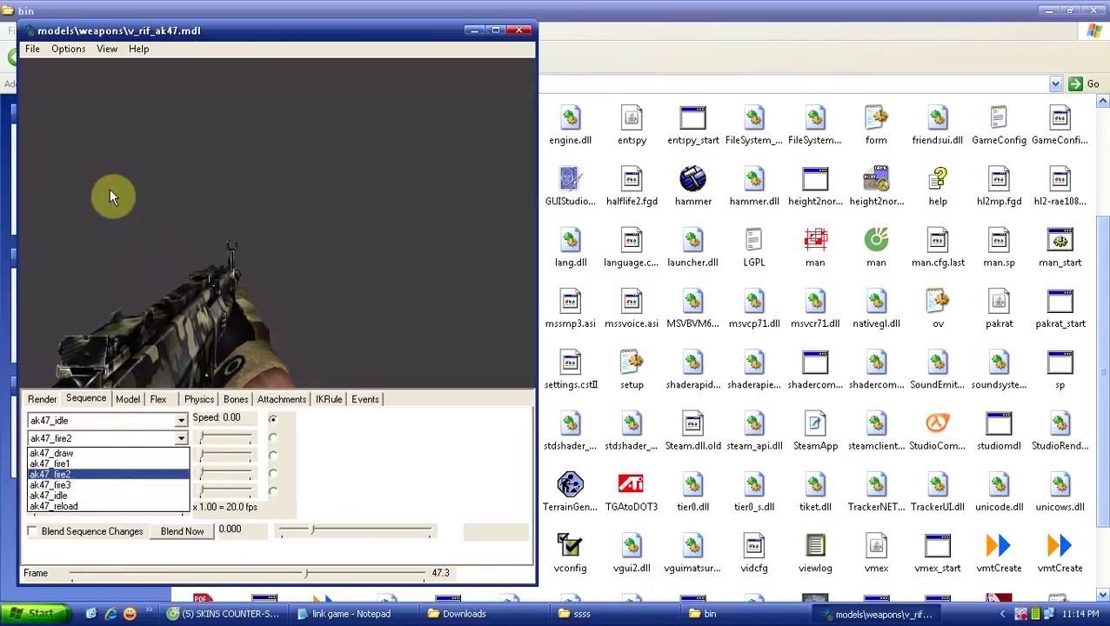
pyautogui.moveTo(110, 197); pyautogui.dragTo(159, 287)
pyautogui.click(123, 421)
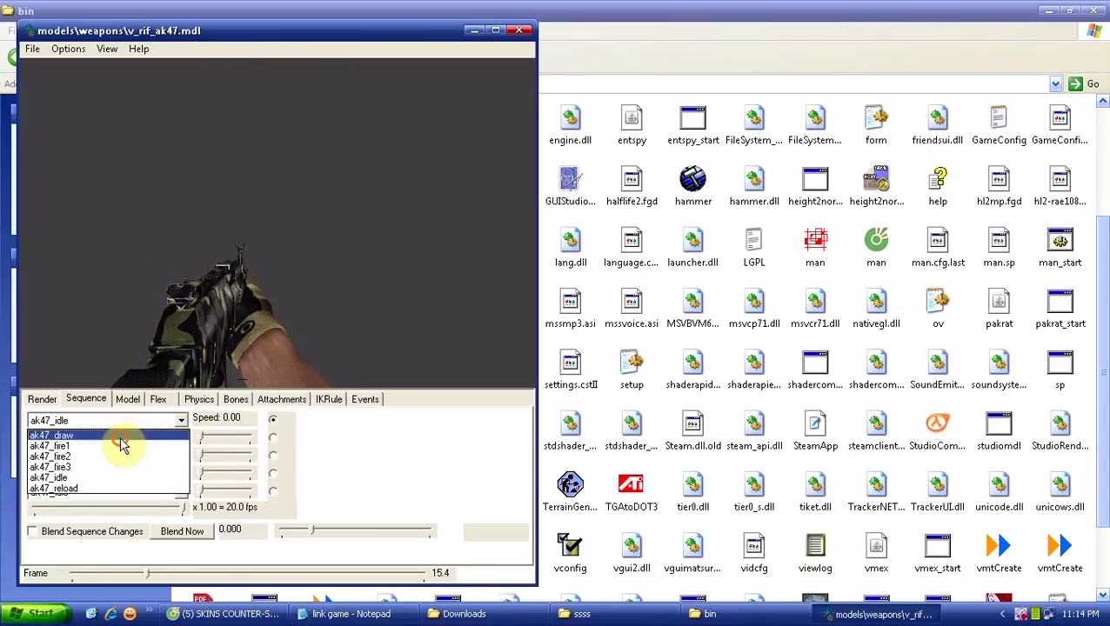
pyautogui.click(122, 437)
pyautogui.click(139, 423)
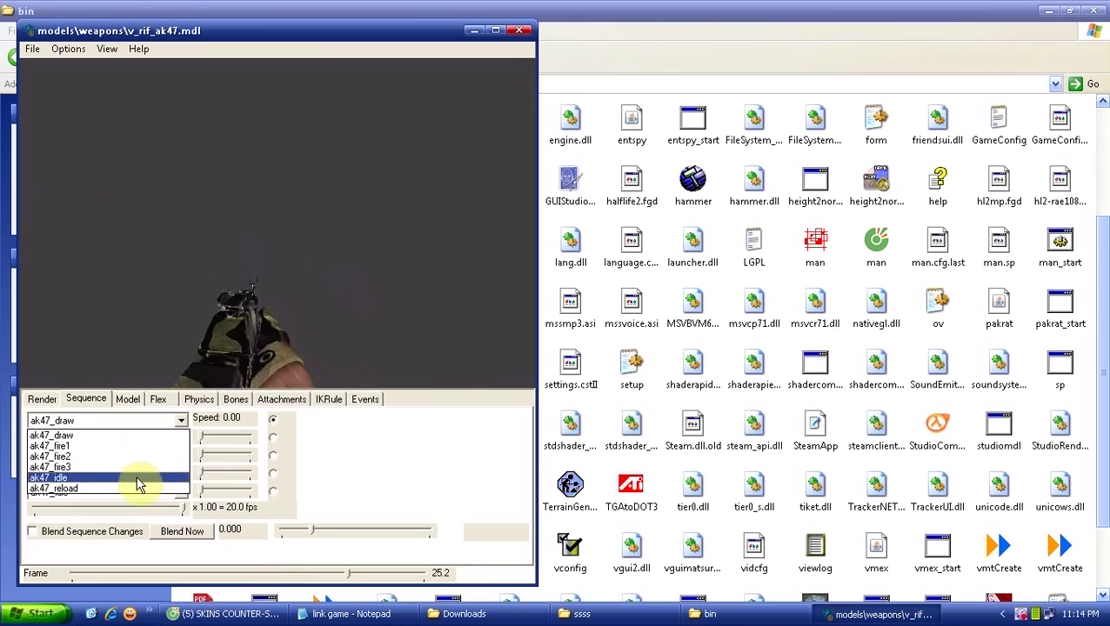
pyautogui.click(136, 488)
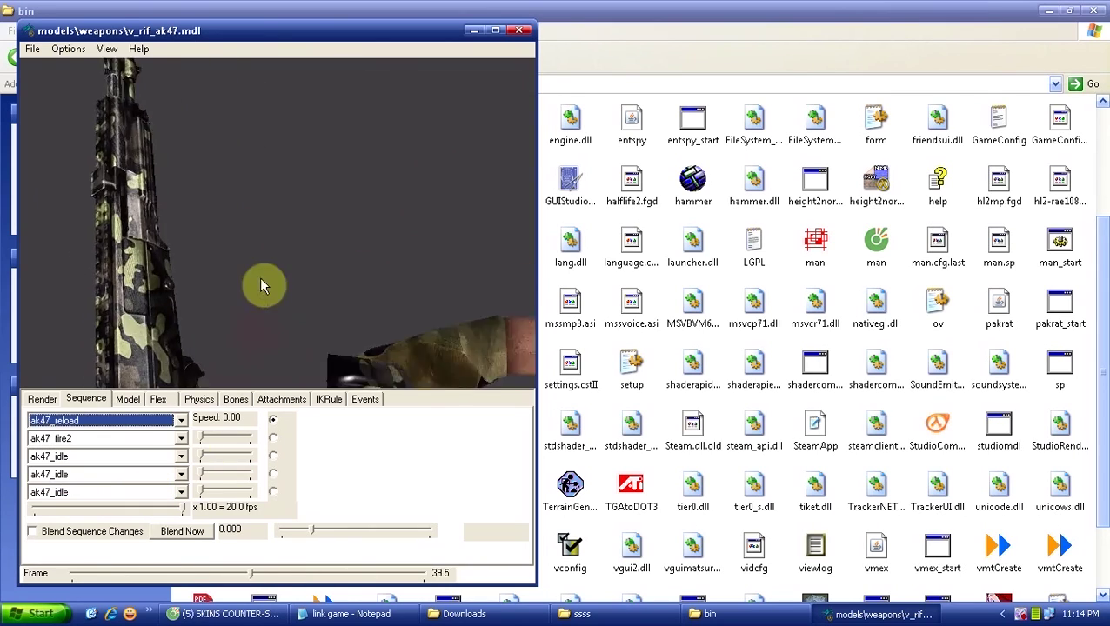
pyautogui.click(523, 34)
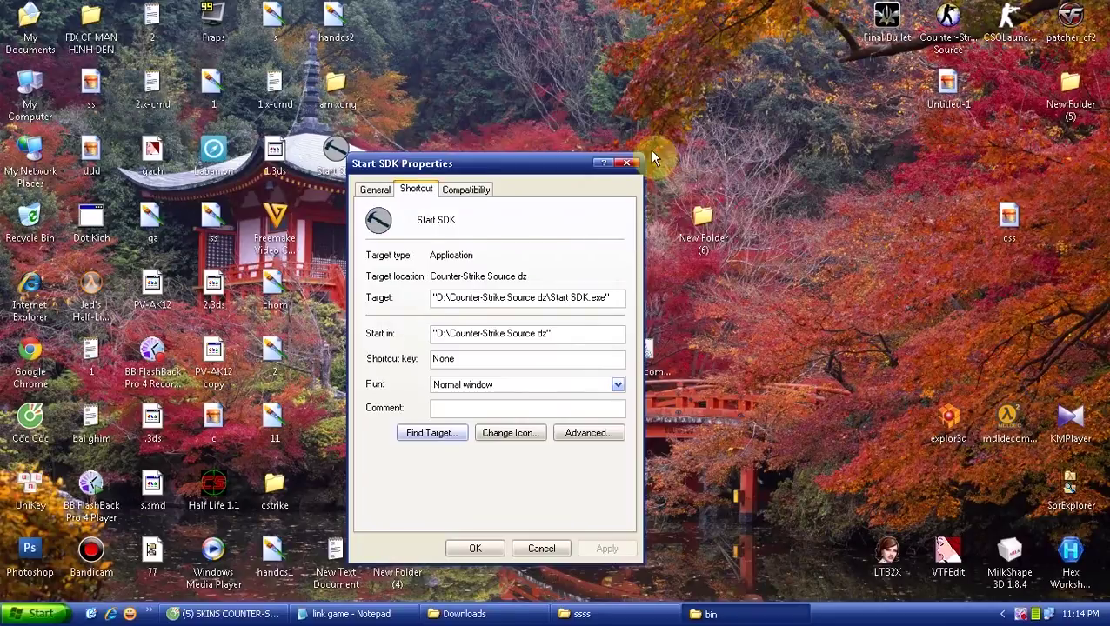
pyautogui.click(626, 163)
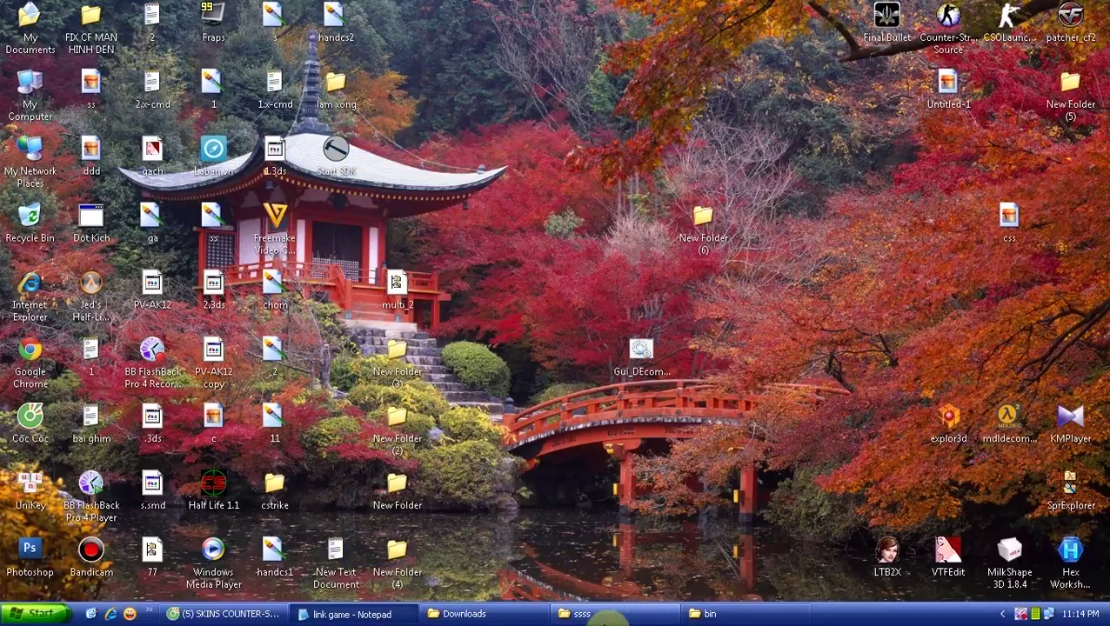
# - Run the vtfedit133 installer from New Folder (6) on the desktop and accept its license agreement
pyautogui.doubleClick(712, 217)
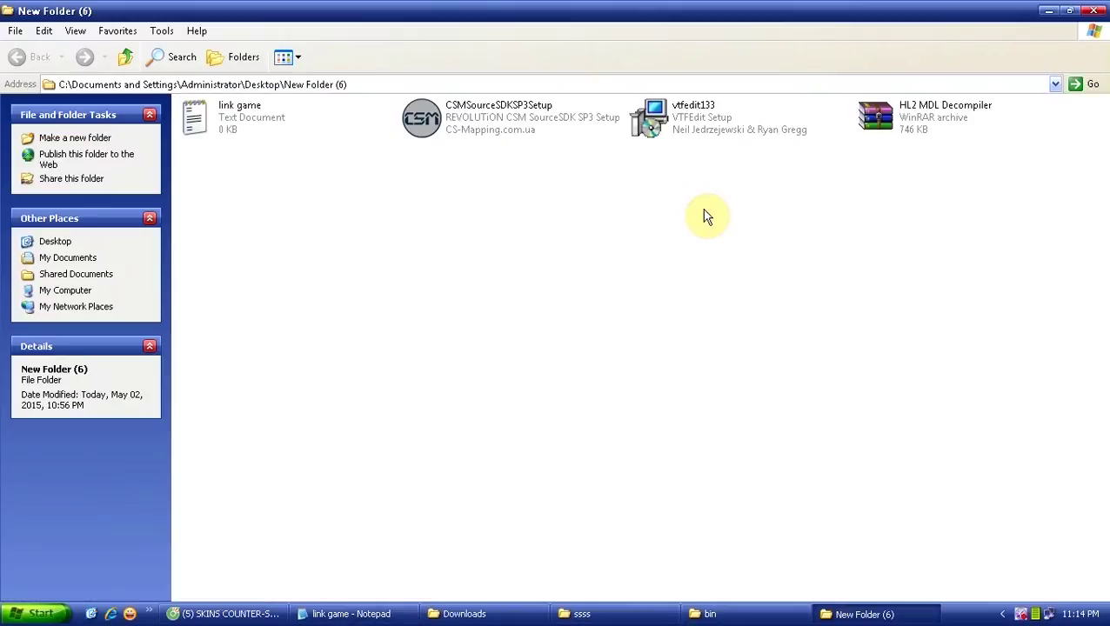
pyautogui.doubleClick(682, 127)
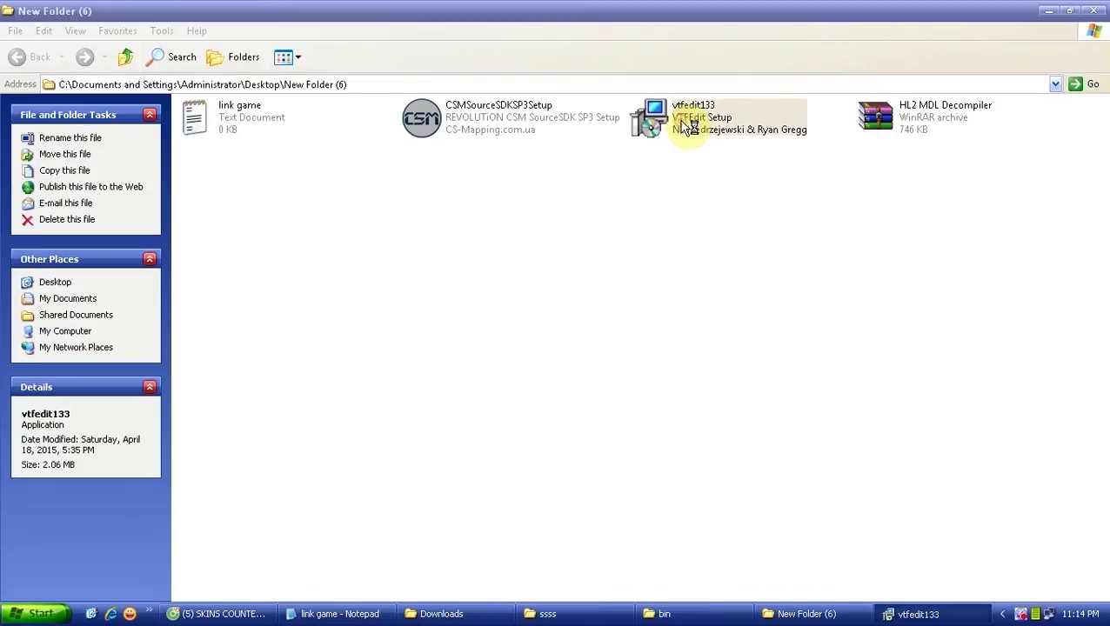
pyautogui.click(648, 442)
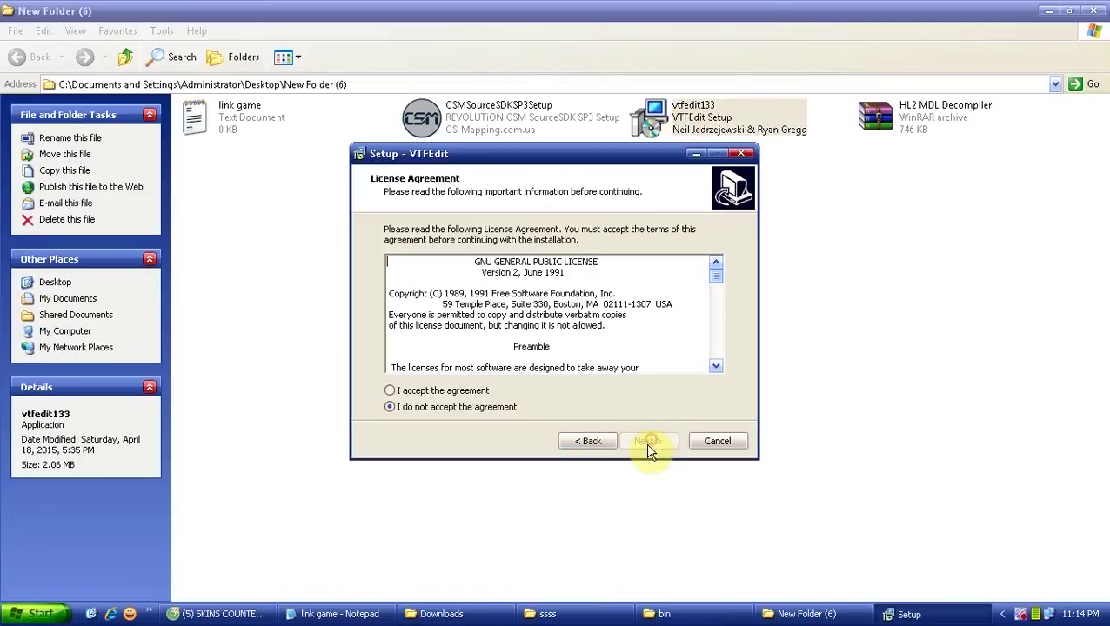
pyautogui.click(467, 394)
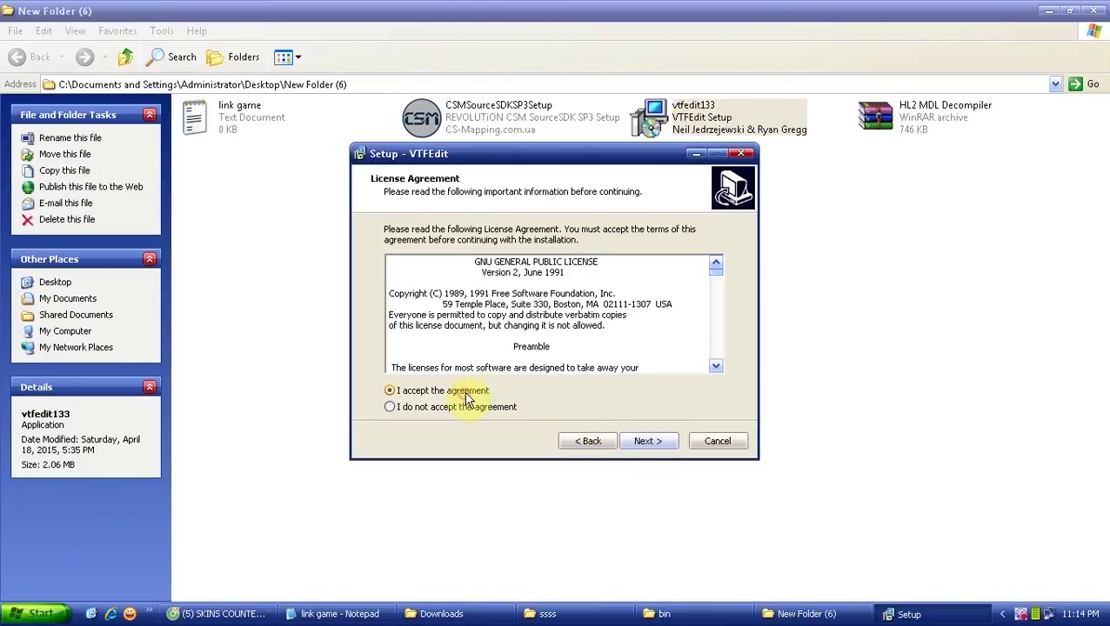
pyautogui.click(660, 441)
# - Install VTFEdit to C:\Program Files\Nem's Tools\VTFEdit with .vtf and .vmt associations, close its readme and minimize the folder
pyautogui.click(652, 451)
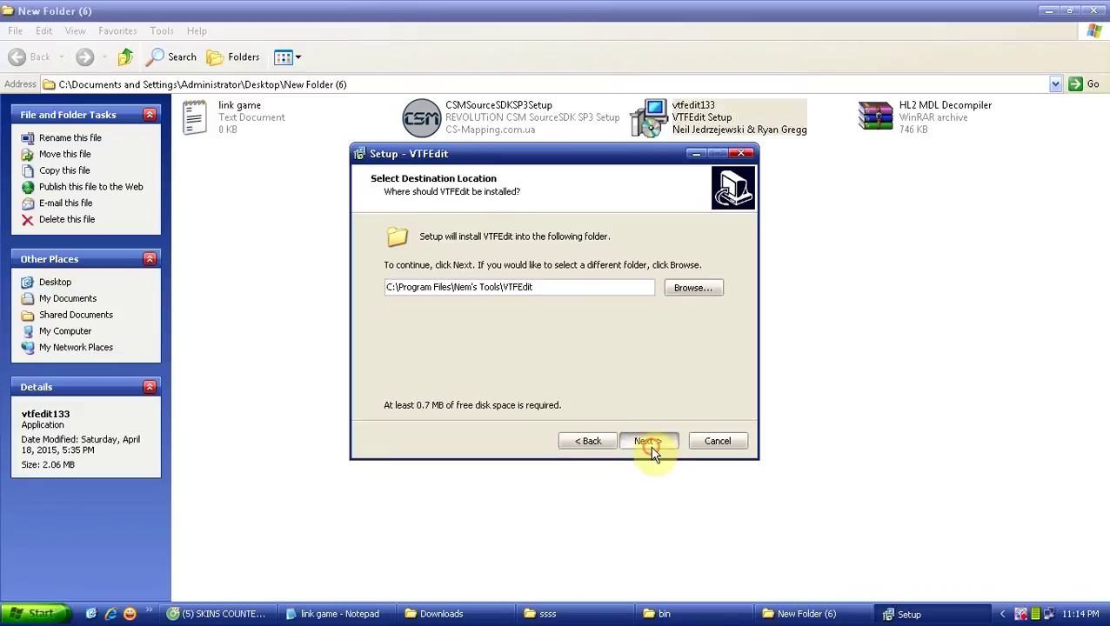
pyautogui.click(651, 447)
pyautogui.click(651, 444)
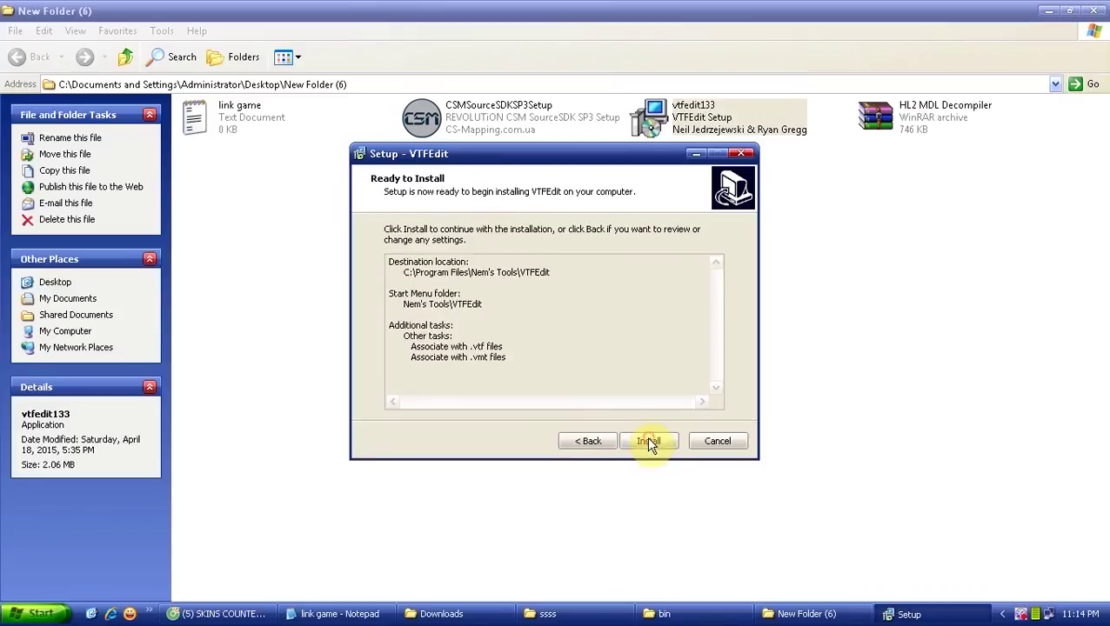
pyautogui.click(648, 440)
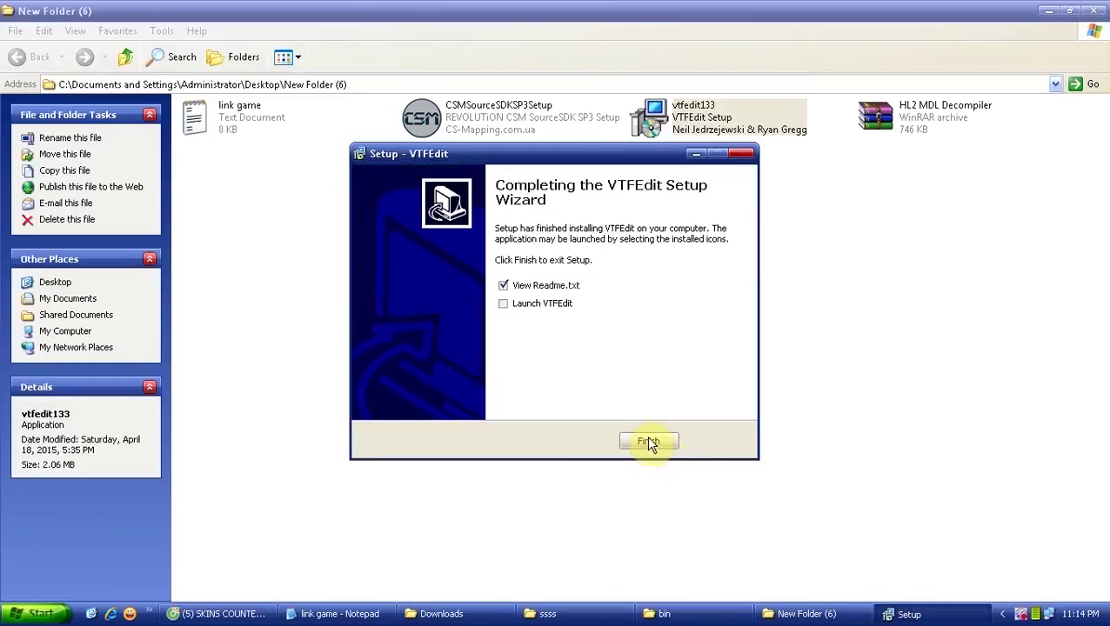
pyautogui.click(648, 442)
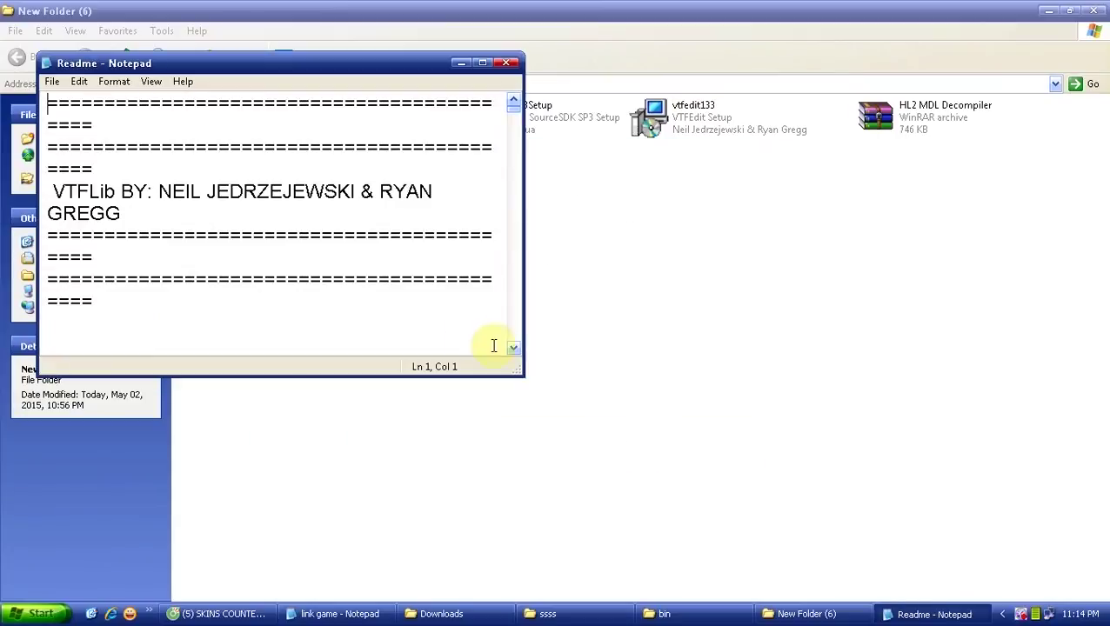
pyautogui.click(512, 49)
pyautogui.click(848, 614)
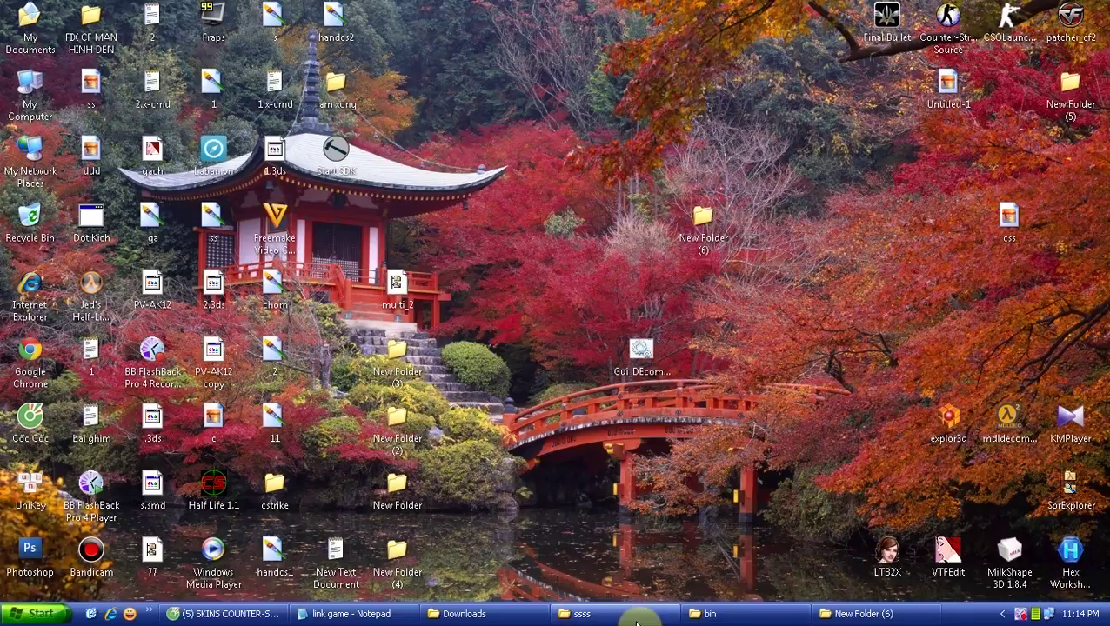
# - Open the c4 texture folder at D:\Counter-Strike Source dz\cstrike\materials\models\weapons\v_models in the file explorer
pyautogui.click(748, 614)
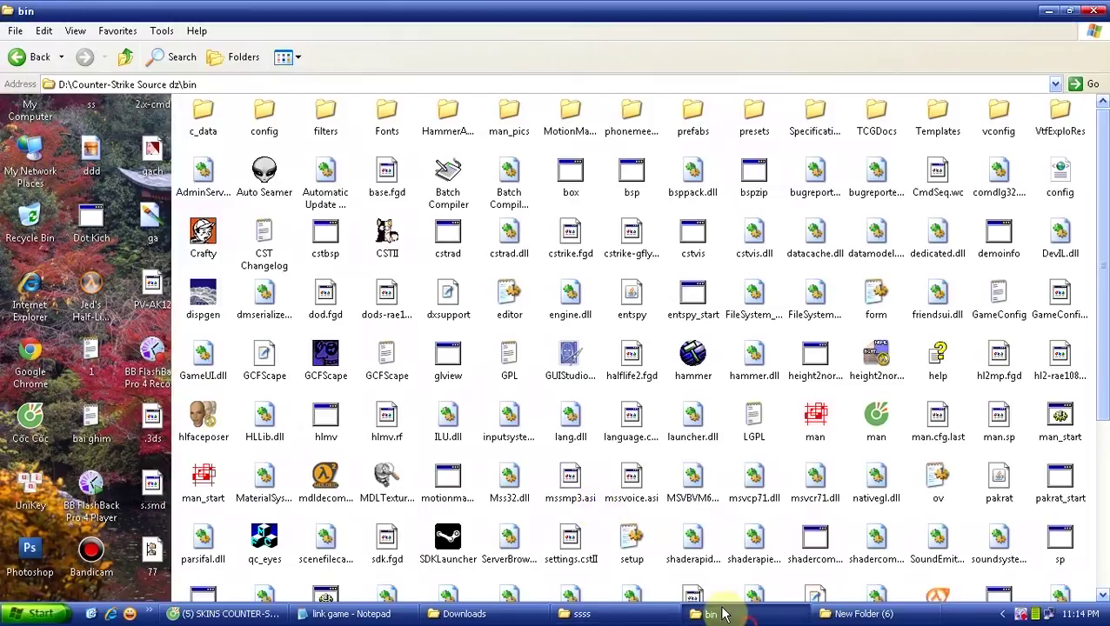
pyautogui.click(12, 59)
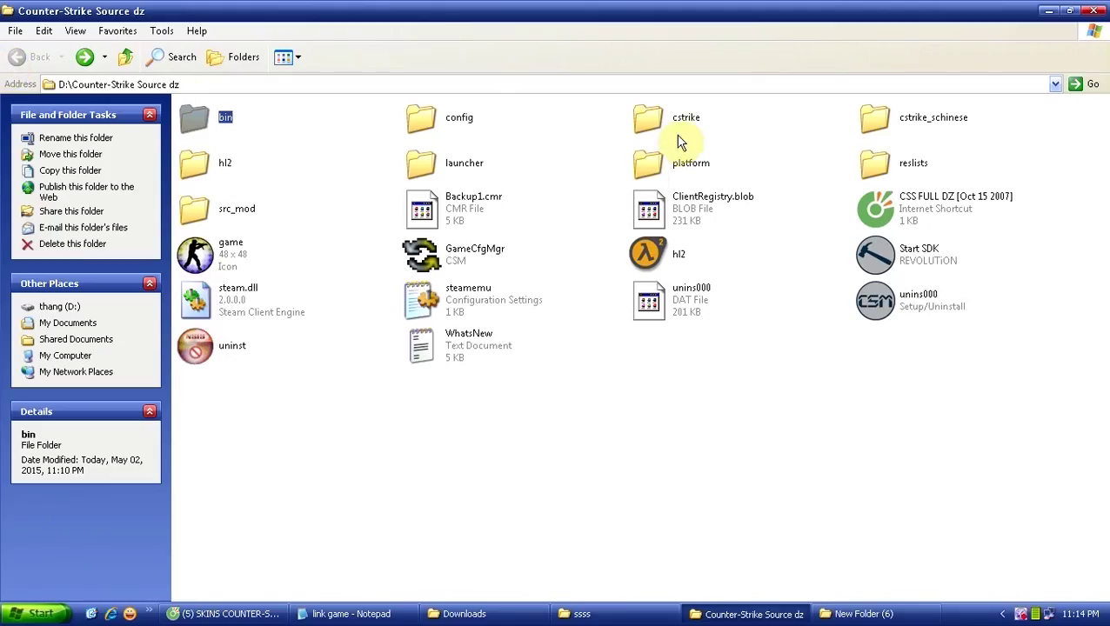
pyautogui.doubleClick(672, 127)
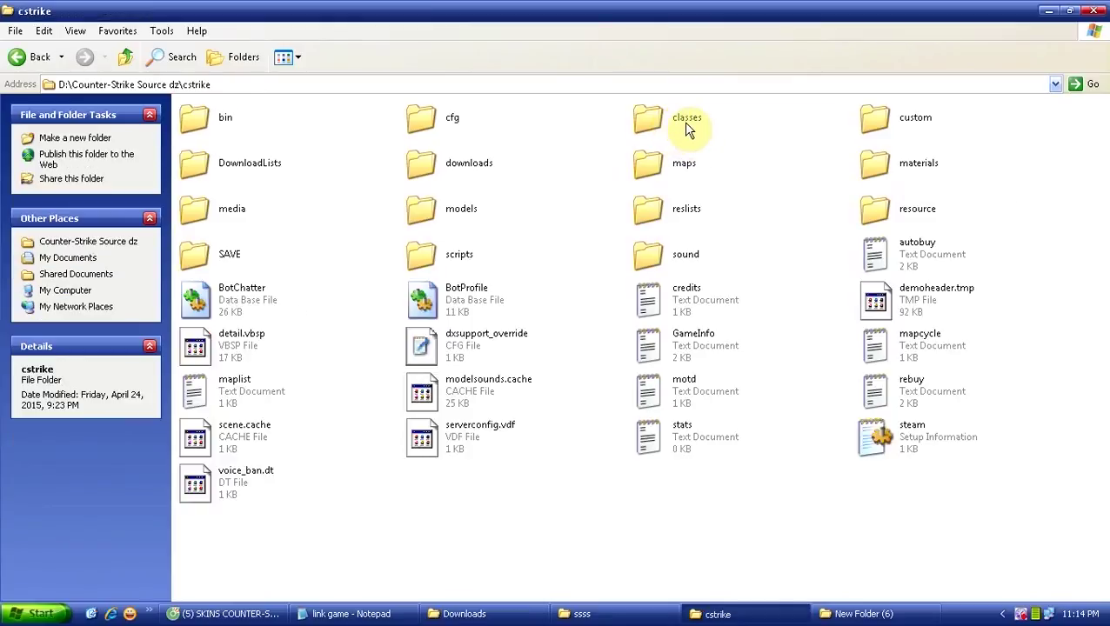
pyautogui.doubleClick(905, 167)
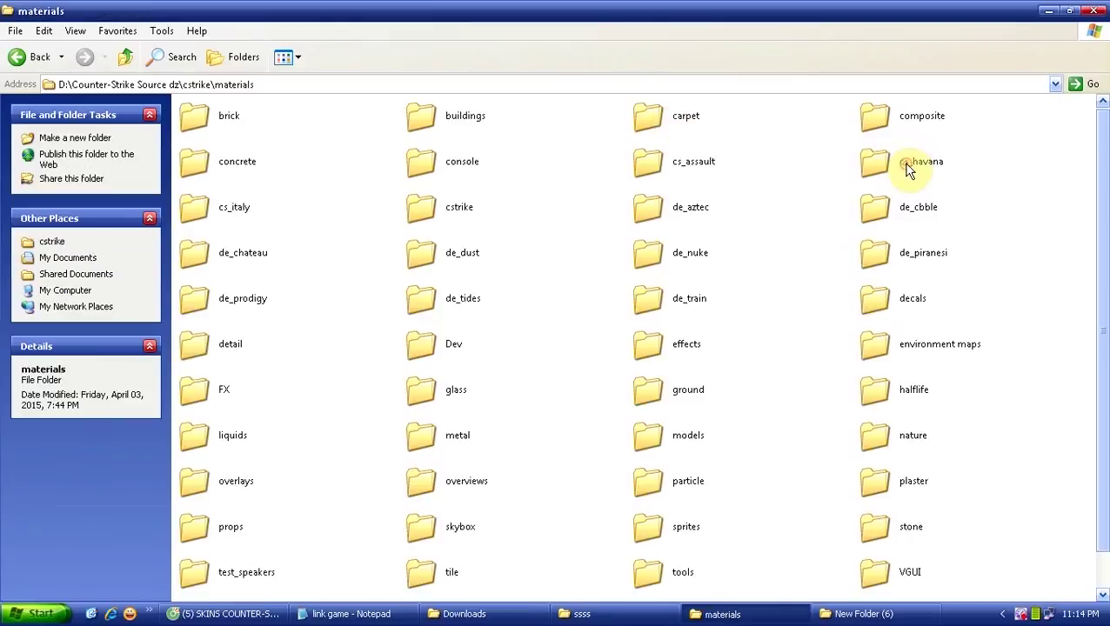
pyautogui.scroll(-1, 535, 428)
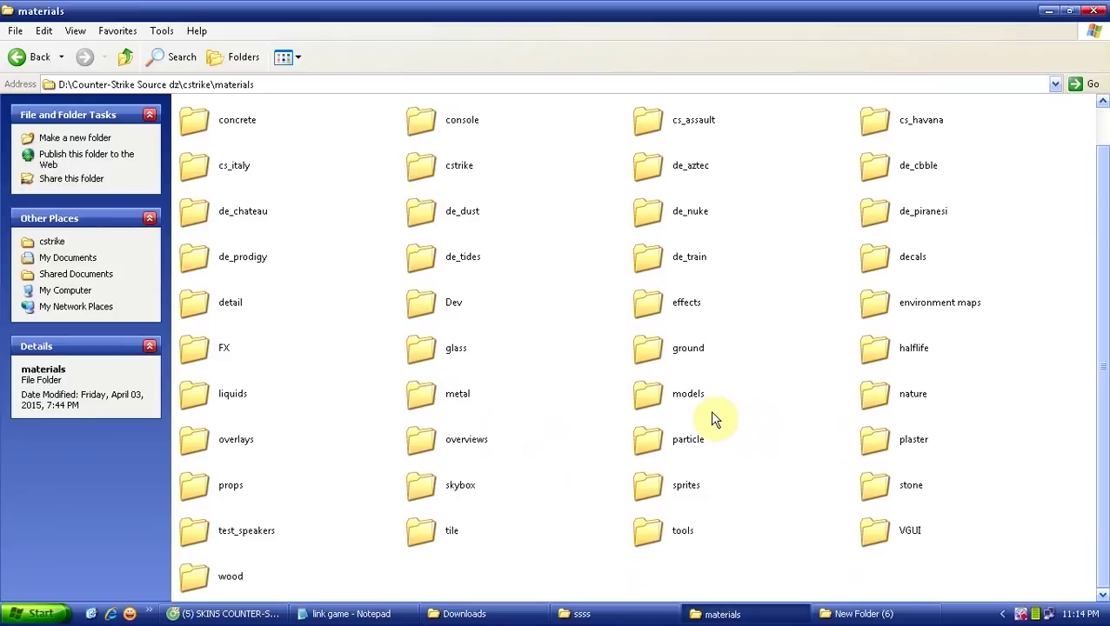
pyautogui.doubleClick(693, 396)
pyautogui.doubleClick(446, 407)
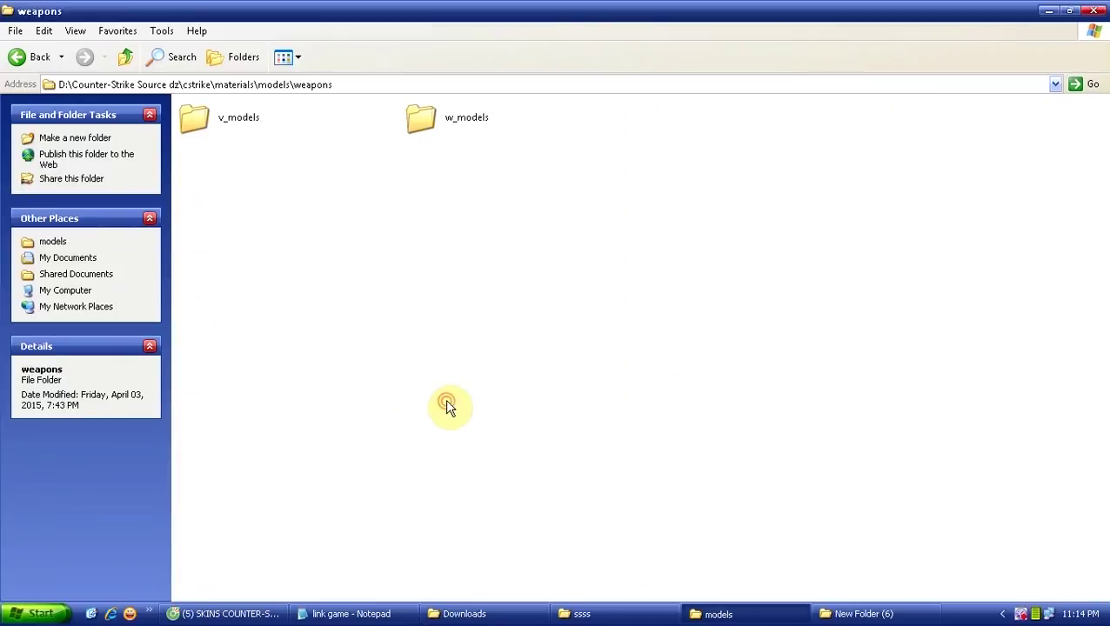
pyautogui.doubleClick(239, 137)
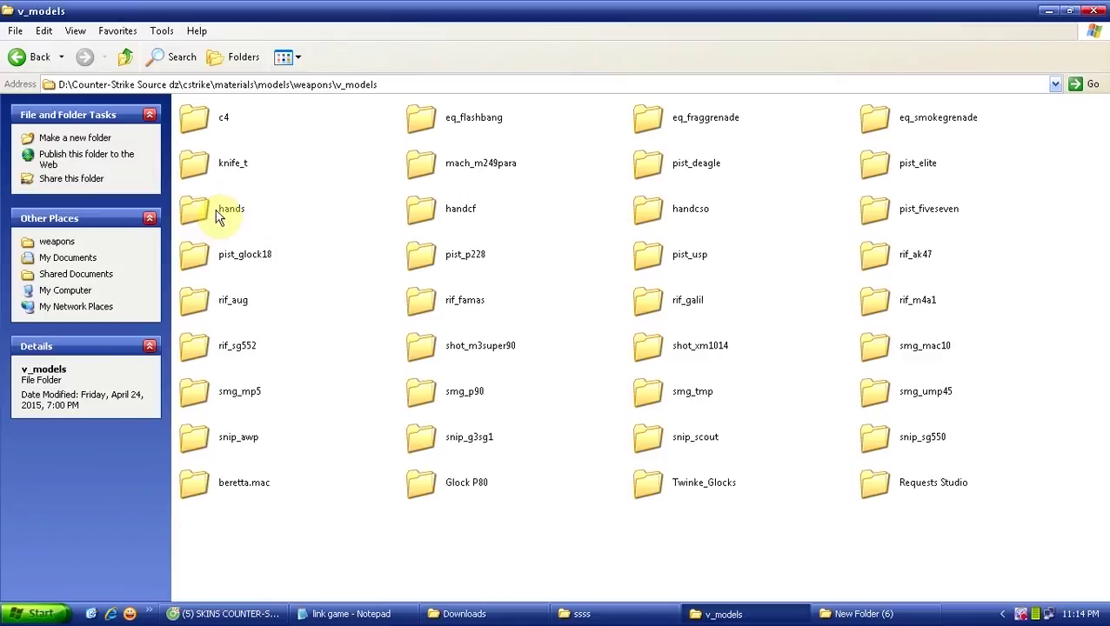
pyautogui.doubleClick(206, 123)
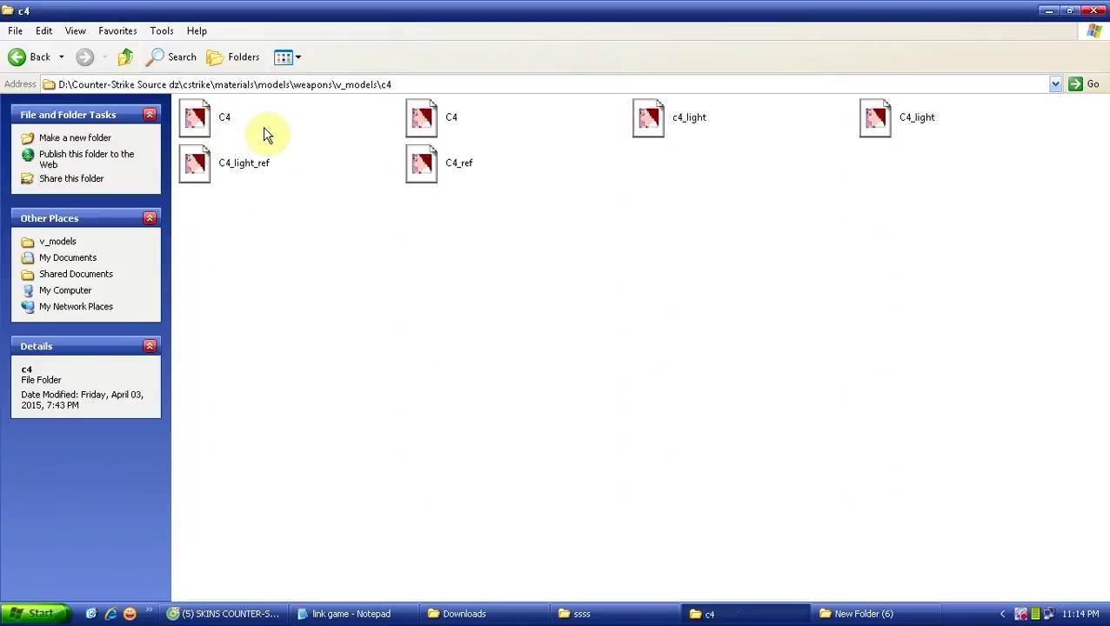
# - View the C4 Valve Texture File in VTFEdit, moving its window up to show the image, and close it
pyautogui.click(209, 121)
pyautogui.click(467, 117)
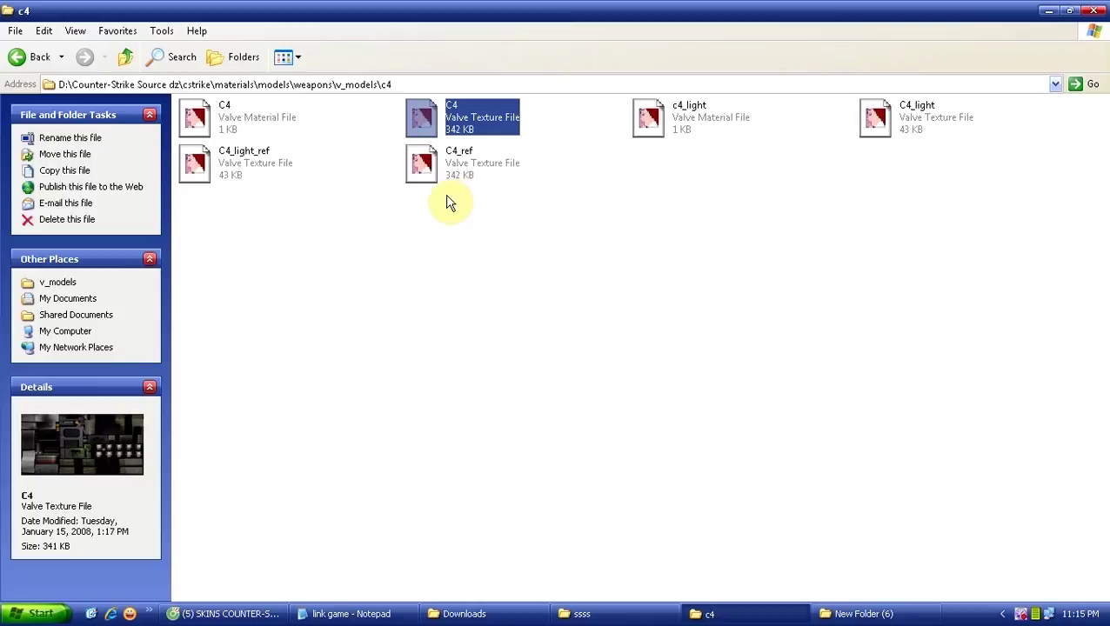
pyautogui.press('Return')
pyautogui.moveTo(483, 380); pyautogui.dragTo(484, 121)
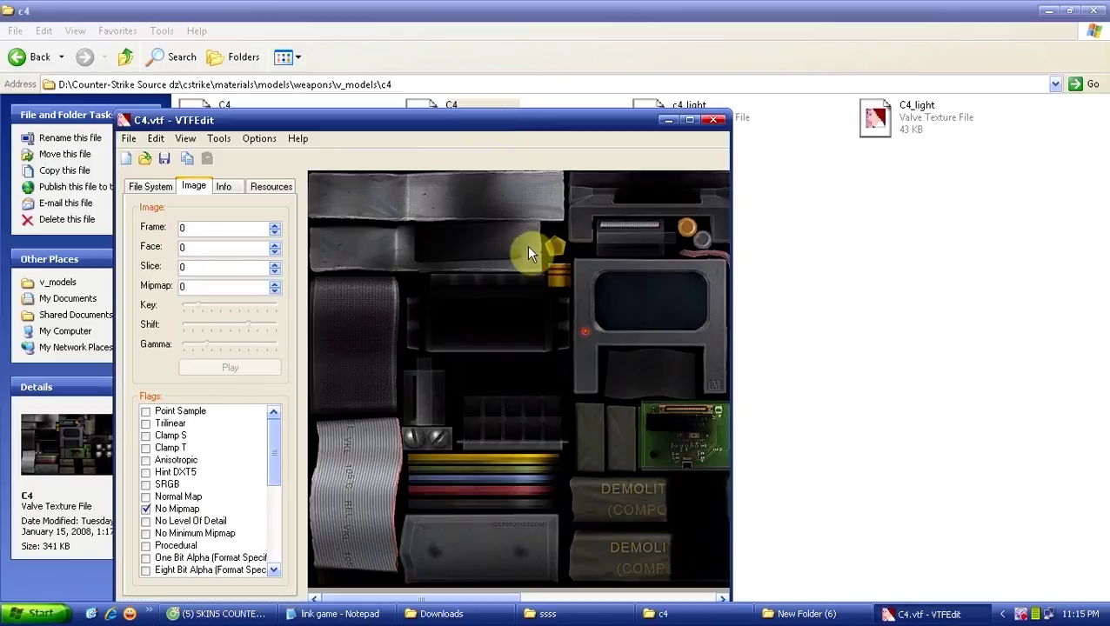
pyautogui.click(717, 121)
# - View the C4 Valve Material File's text in VTFEdit and close it
pyautogui.click(237, 115)
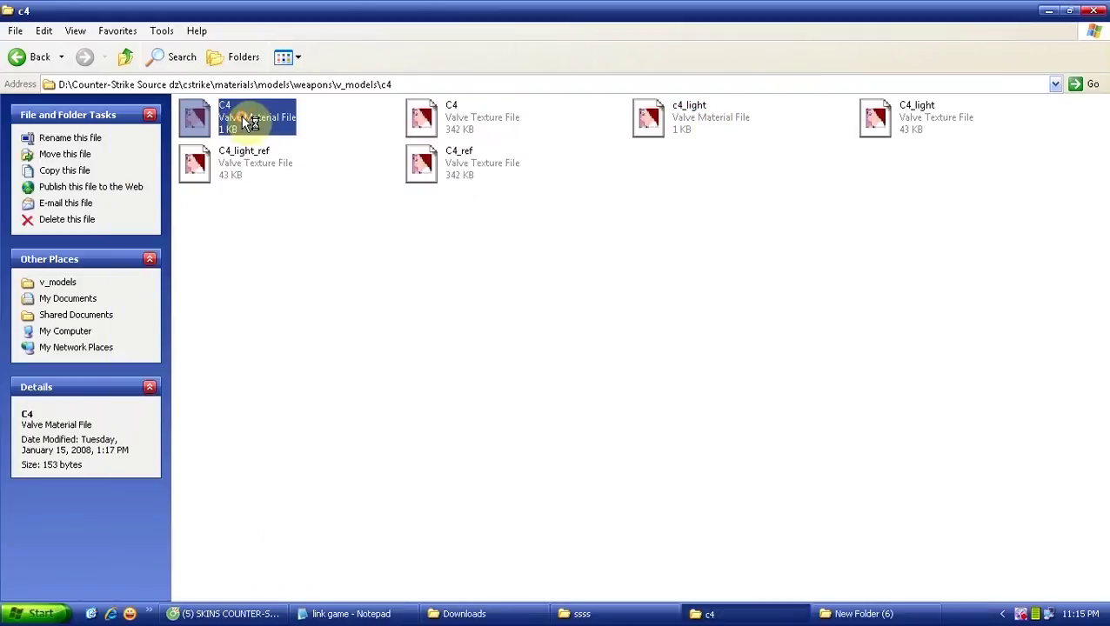
pyautogui.press('Return')
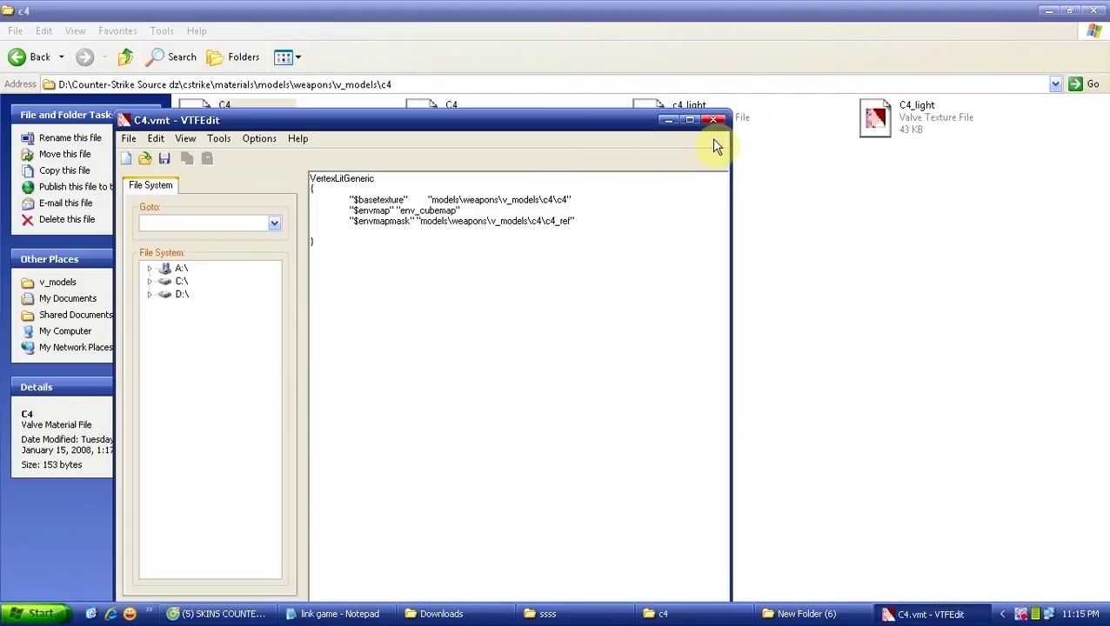
pyautogui.click(718, 122)
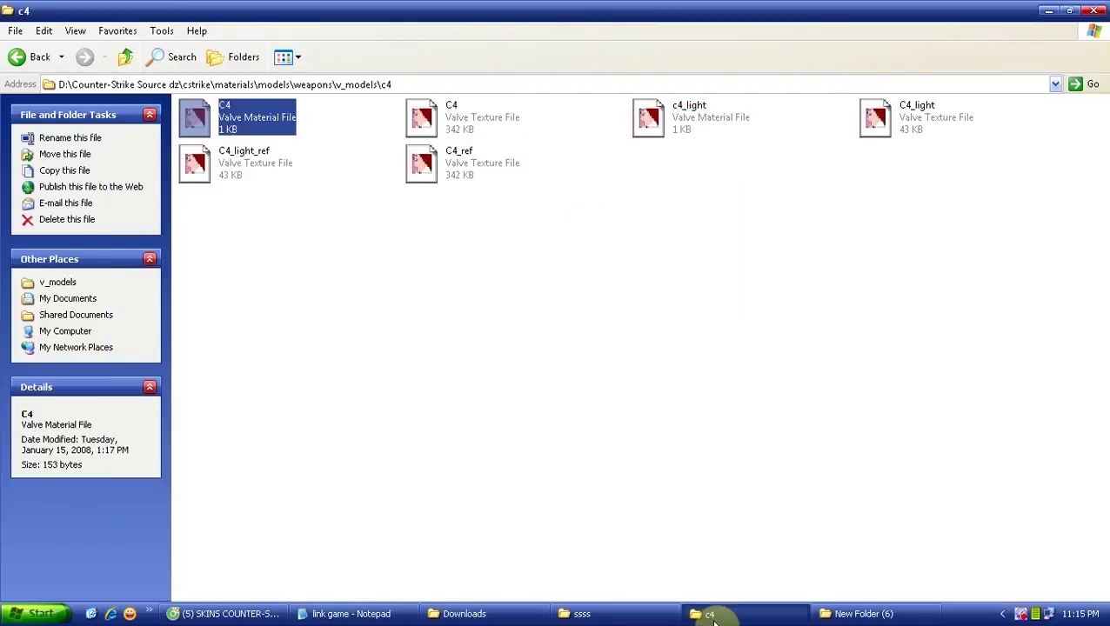
# - Reopen the C4 Valve Texture File from the c4 folder for another look and close VTFEdit
pyautogui.click(444, 128)
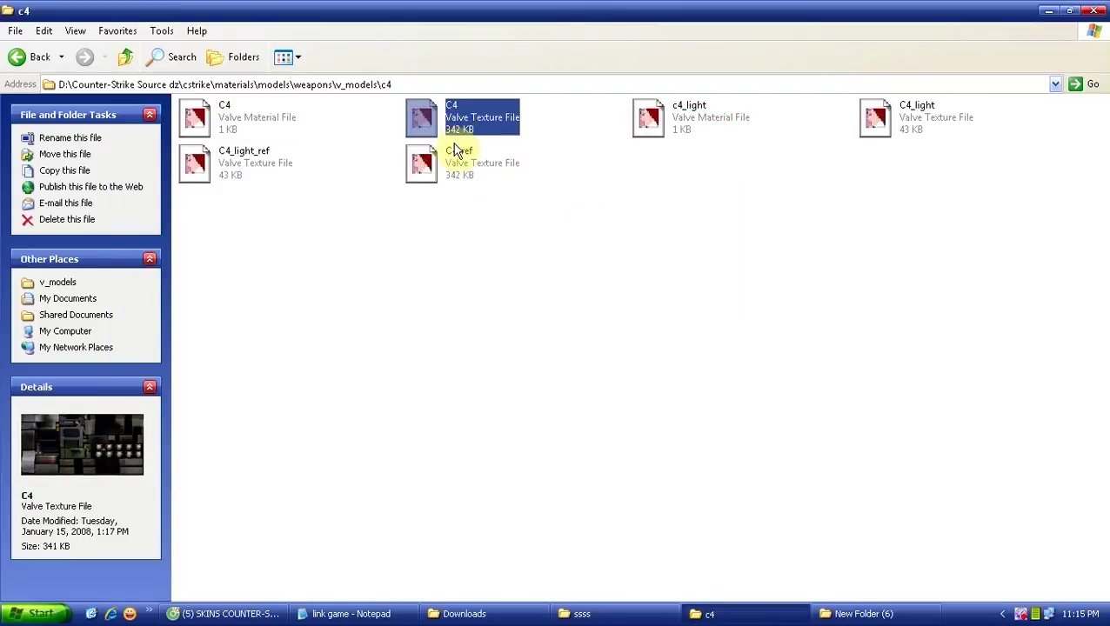
pyautogui.press('Return')
pyautogui.click(715, 119)
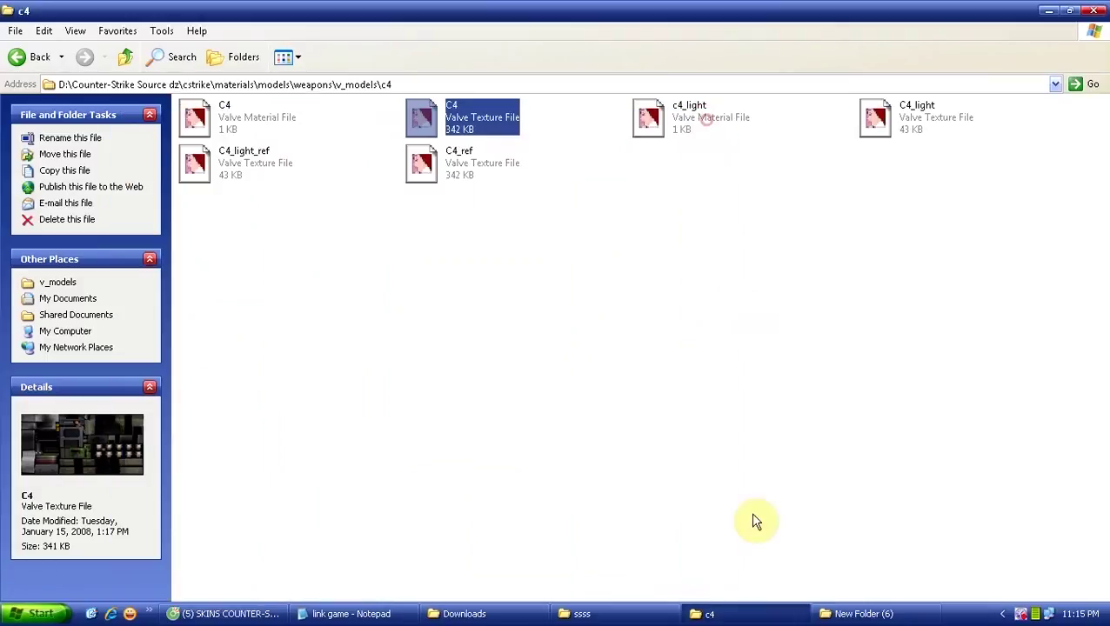
# - Minimize the c4 folder, view the css picture from the desktop to review the required software, and close it
pyautogui.click(765, 615)
pyautogui.doubleClick(1001, 228)
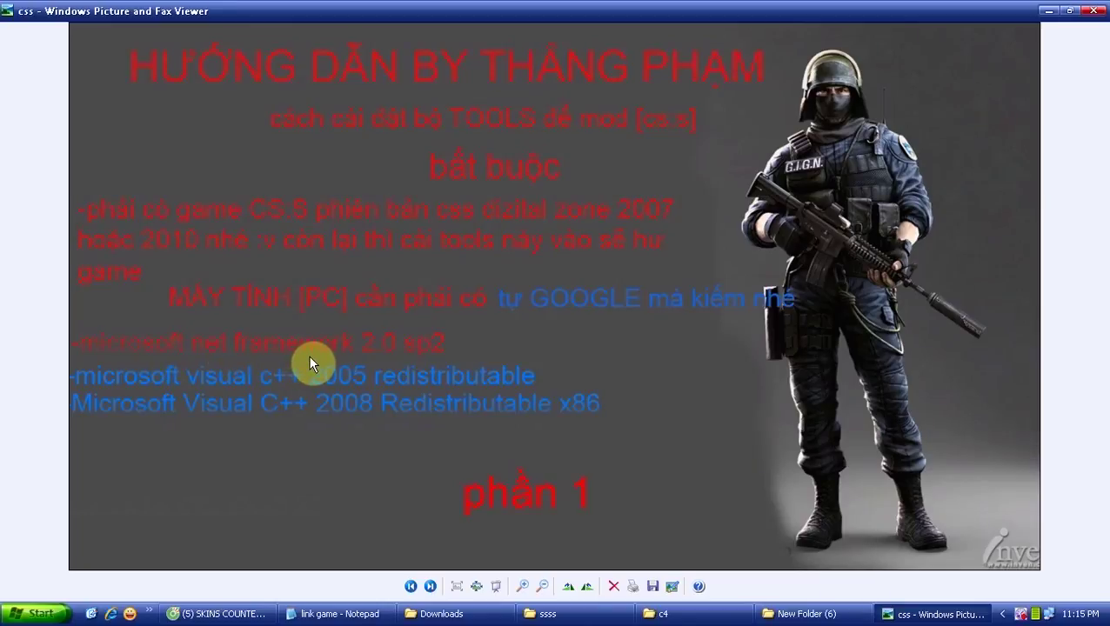
pyautogui.click(1095, 11)
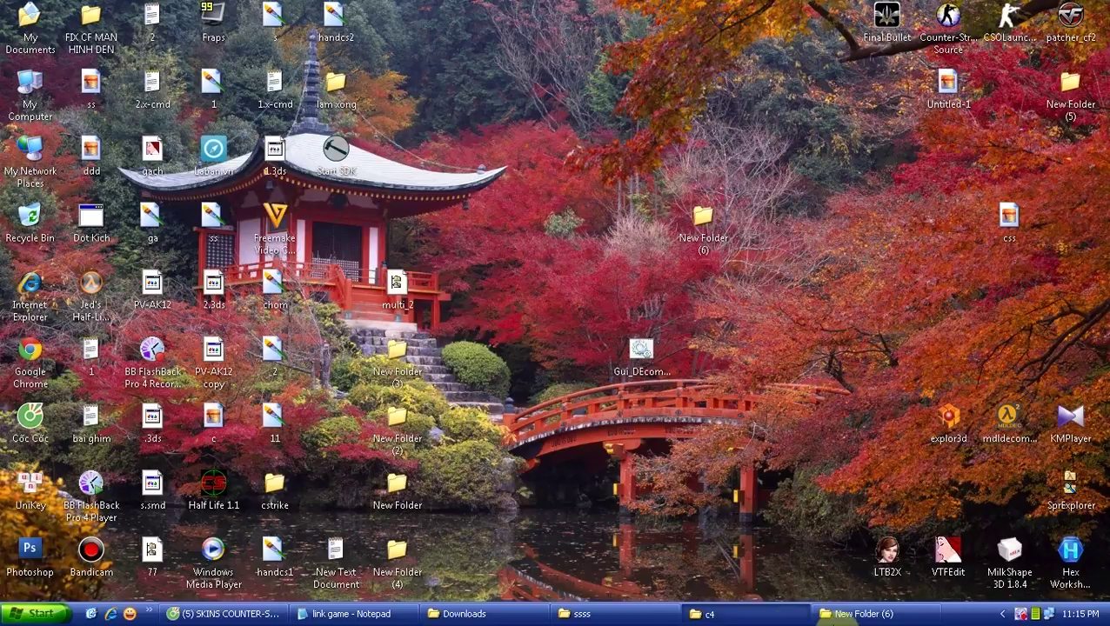
# - Switch to the browser, look through the SKINS COUNTER-STRIKE Facebook group posts, and minimize the browser
pyautogui.click(250, 615)
pyautogui.scroll(-1, 500, 419)
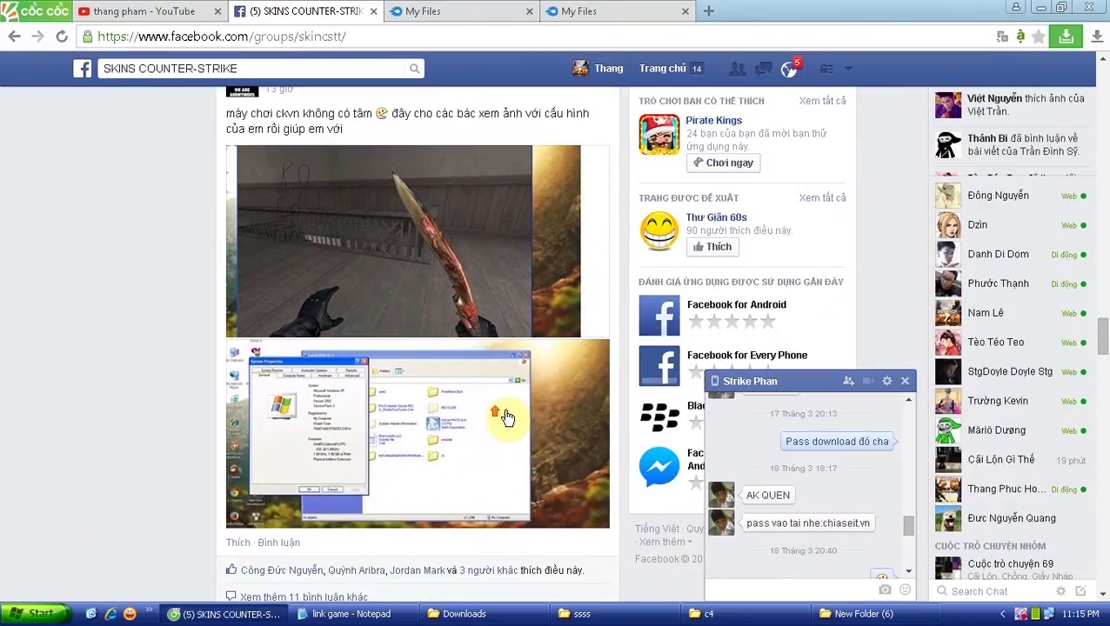
pyautogui.scroll(-2, 508, 419)
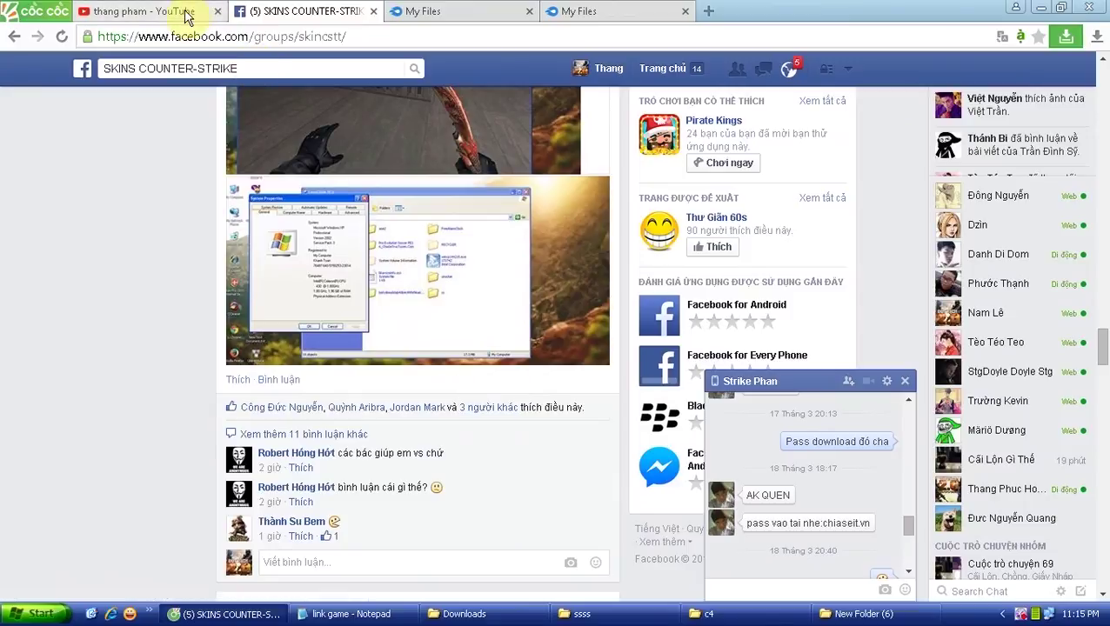
pyautogui.click(246, 618)
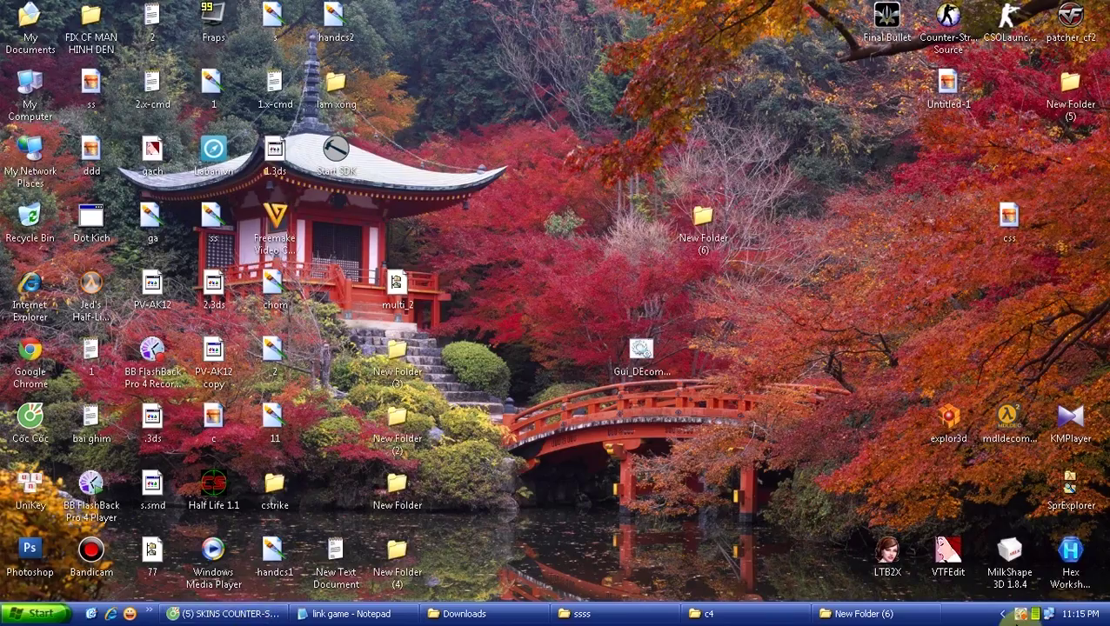